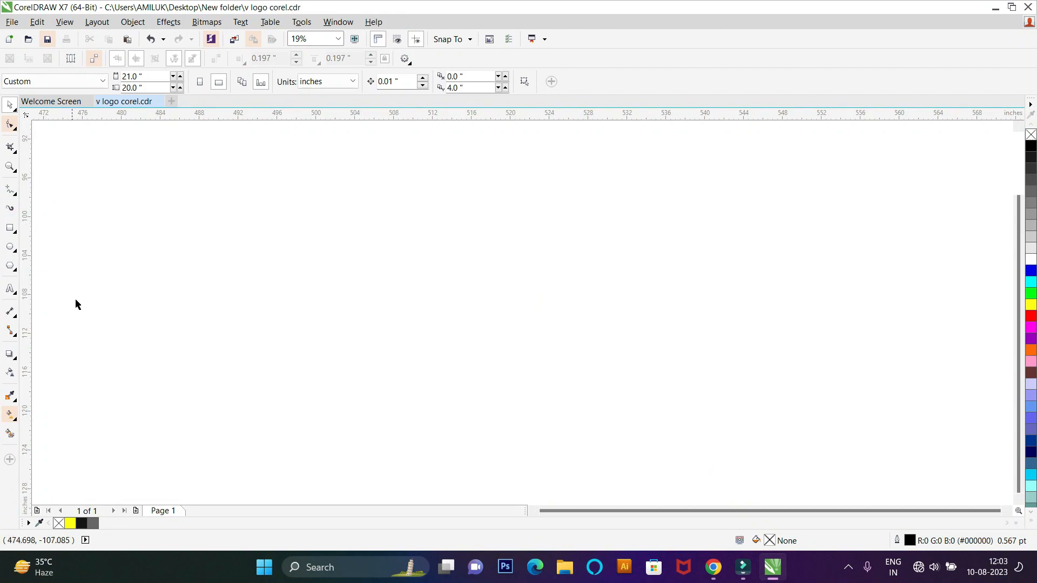
Step: Draw a straight horizontal line about 57.7 in long with the Freehand tool
left_click(9, 190)
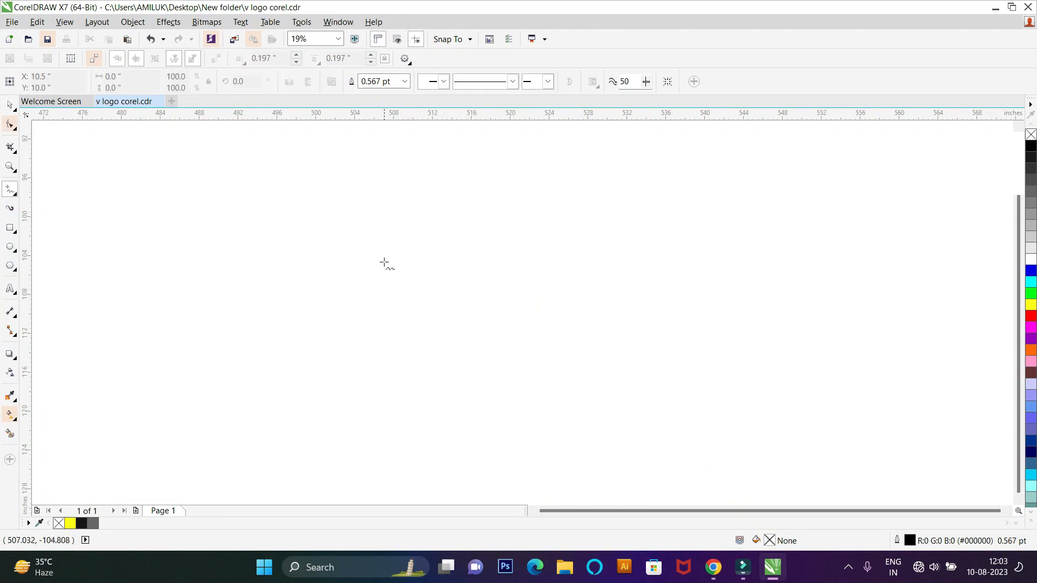
left_click(331, 272)
left_click(894, 244, "ctrl")
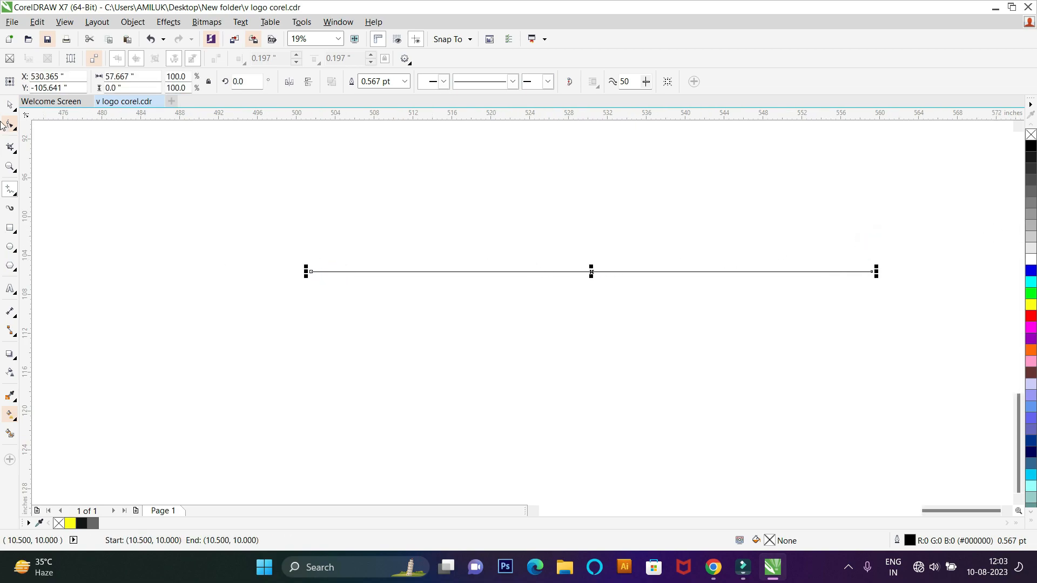
Step: Copy the line about 2.3 in below itself and repeat the duplication to build a stack of evenly spaced horizontal lines
left_click(9, 104)
left_click_drag(592, 271, 596, 294)
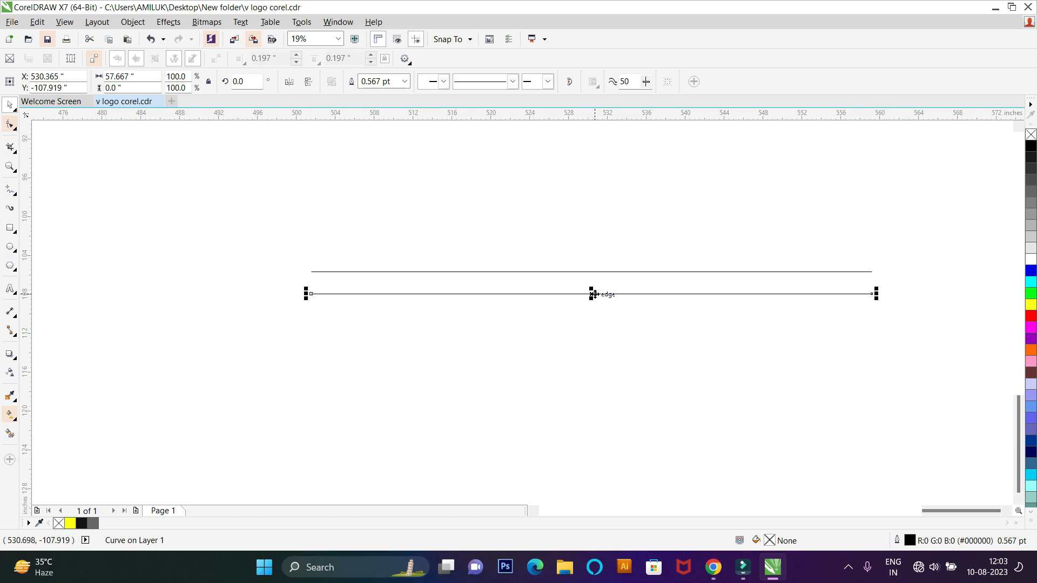
key("ctrl+r")
key("ctrl+r")
key("ctrl+r")
key("ctrl+r")
key("ctrl+r")
key("ctrl+r")
key("ctrl+r")
key("ctrl+r")
key("ctrl+r")
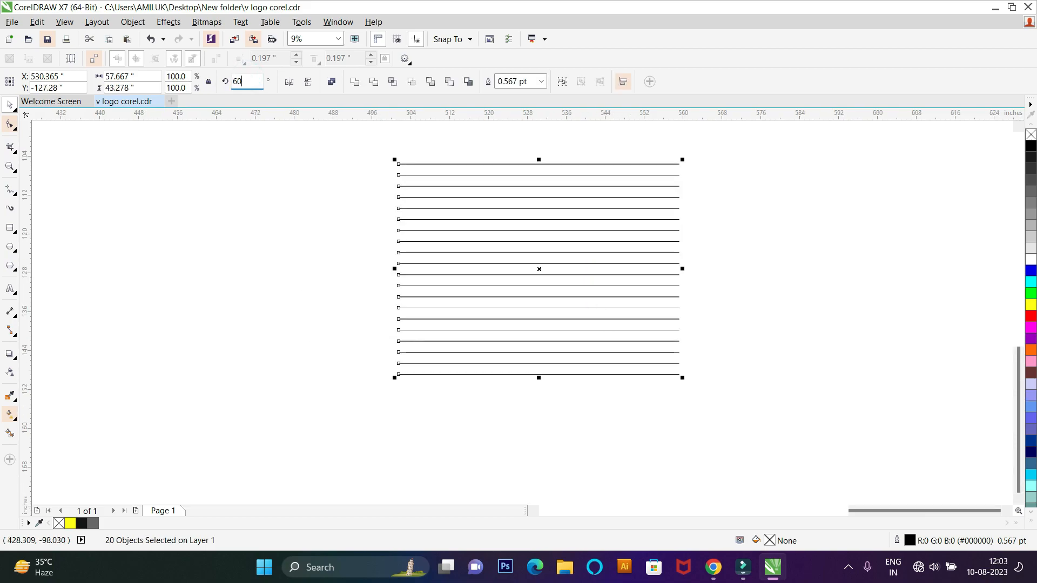
key("Return")
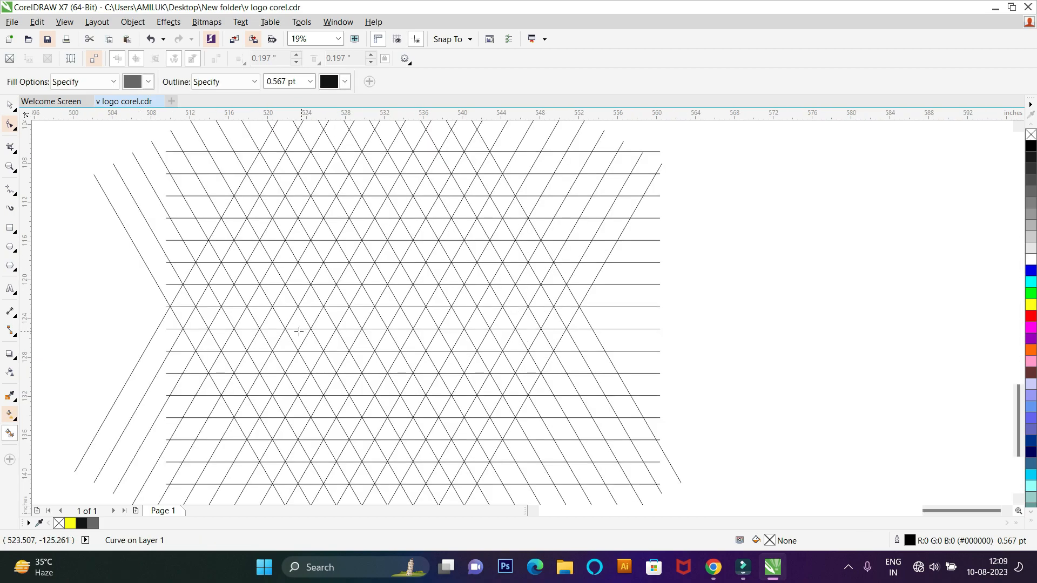
Step: Draw a circle about 4.6 in across spanning two grid rows, and a smaller circle inside its lower-left part
key("F7")
scroll(274, 238, "up", 2)
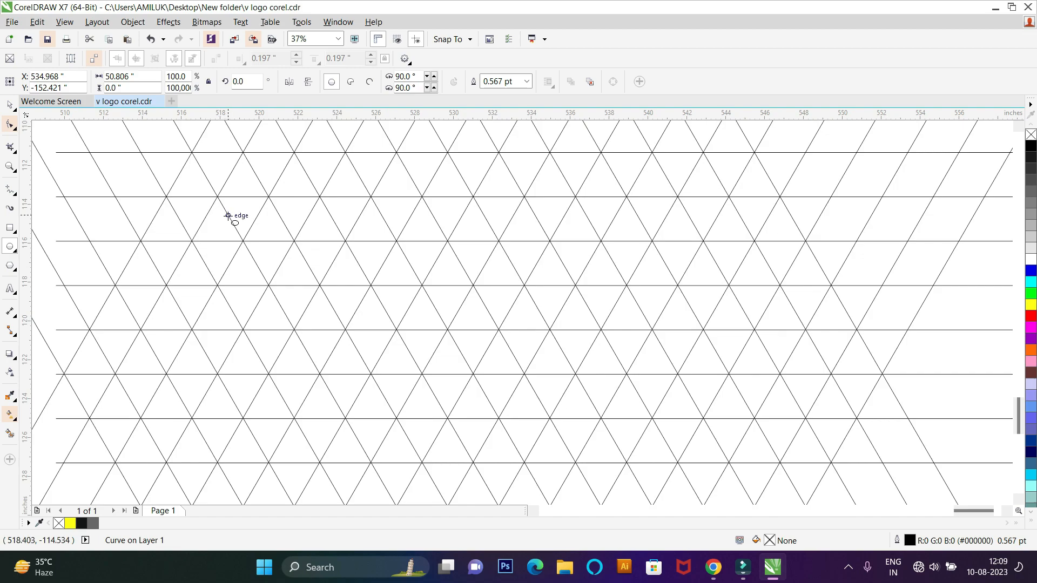
left_click_drag(198, 196, 287, 286)
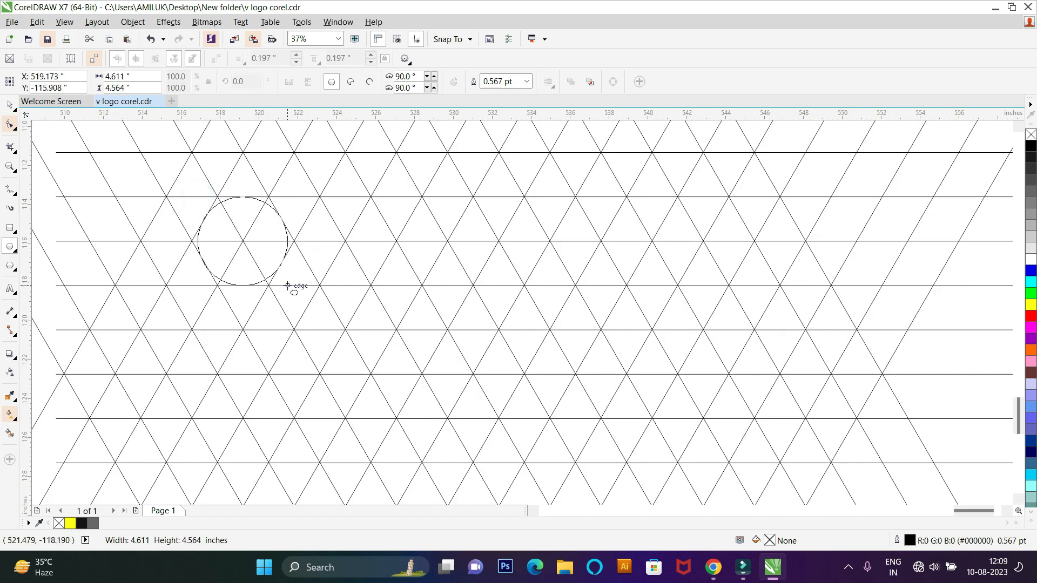
left_click_drag(190, 244, 230, 300)
Step: Place a copy of both circles together further down and to the right on the grid
left_click(11, 104)
scroll(165, 248, "down", 4)
scroll(214, 281, "up", 2)
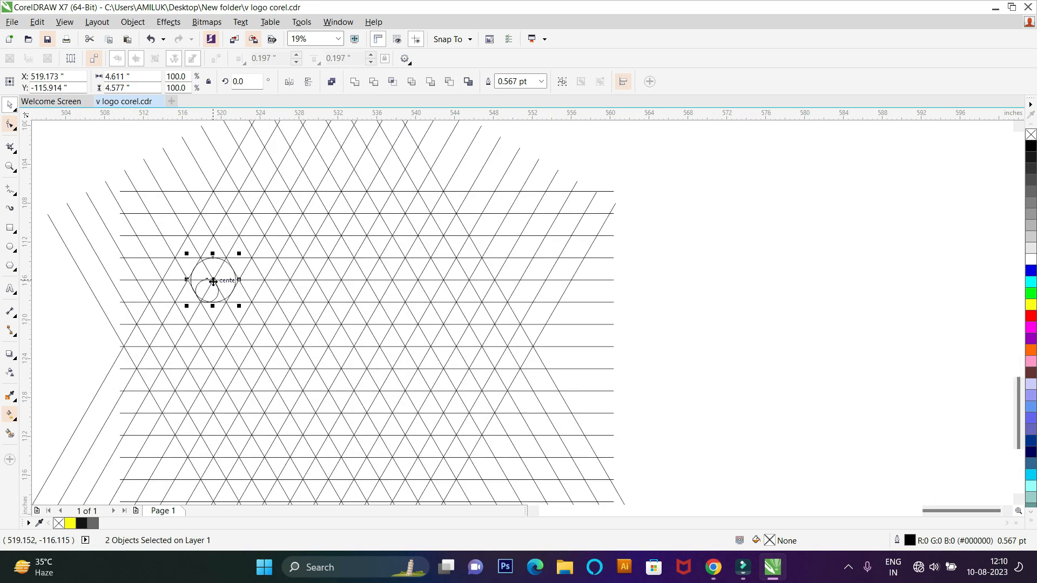
left_click(217, 309)
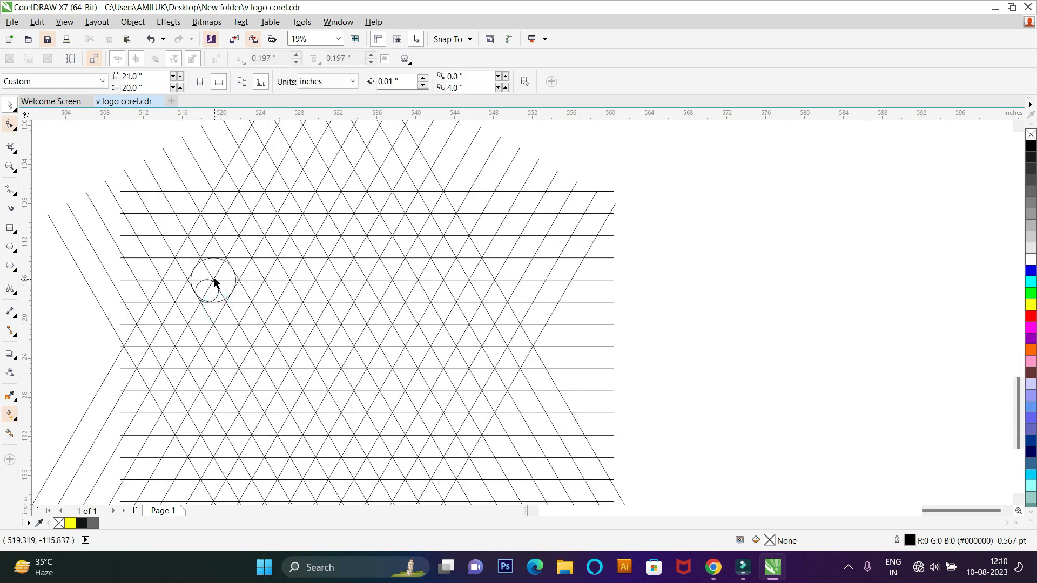
left_click_drag(150, 225, 270, 313)
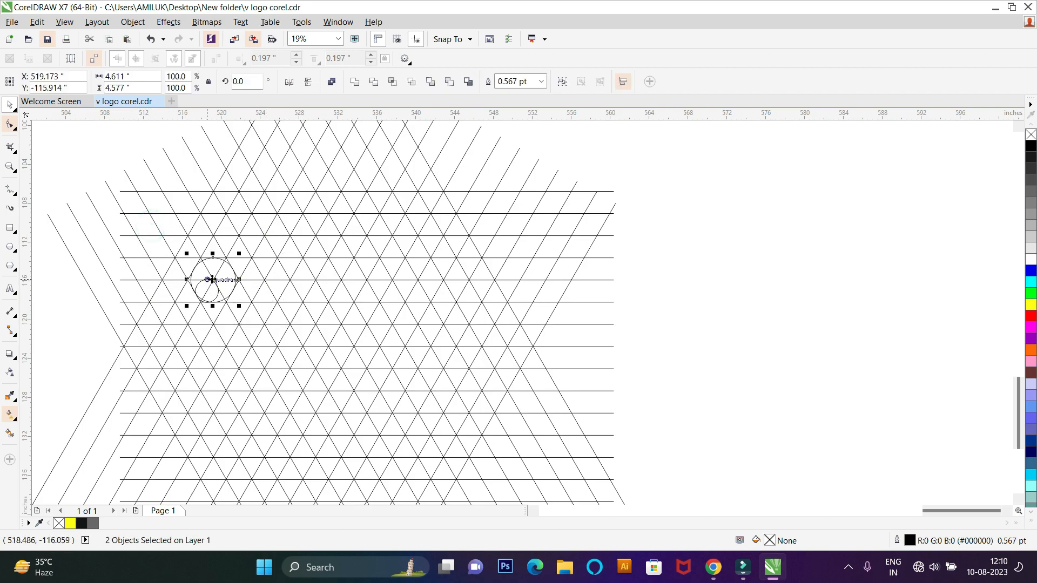
left_click_drag(218, 285, 267, 367)
right_click(268, 368)
Step: Smart-fill the upper half and left edge of the upper large circle and its top-right corner cell with gray #666666
left_click(9, 433)
scroll(235, 271, "up", 1)
left_click(219, 271)
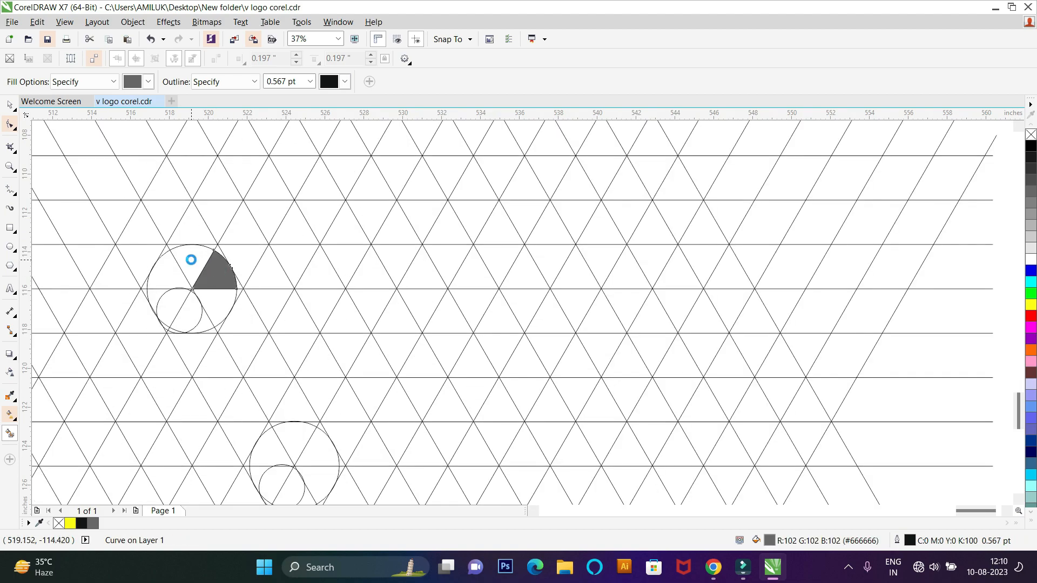
left_click(191, 260)
scroll(219, 253, "up", 2)
left_click(218, 249)
left_click(203, 232)
scroll(185, 245, "down", 2)
left_click(128, 273)
left_click(129, 302)
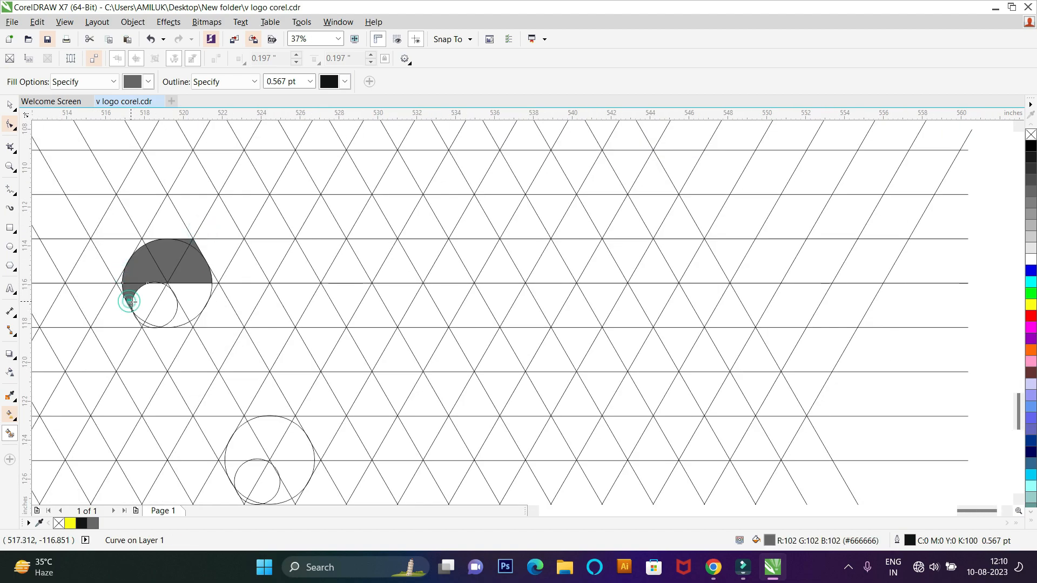
Step: Smart-fill the sections inside the upper small circle and the corner slivers at its lower left with the same gray
left_click(142, 300)
scroll(142, 300, "up", 1)
left_click(179, 315)
scroll(131, 353, "up", 1)
left_click(152, 335)
left_click(171, 346)
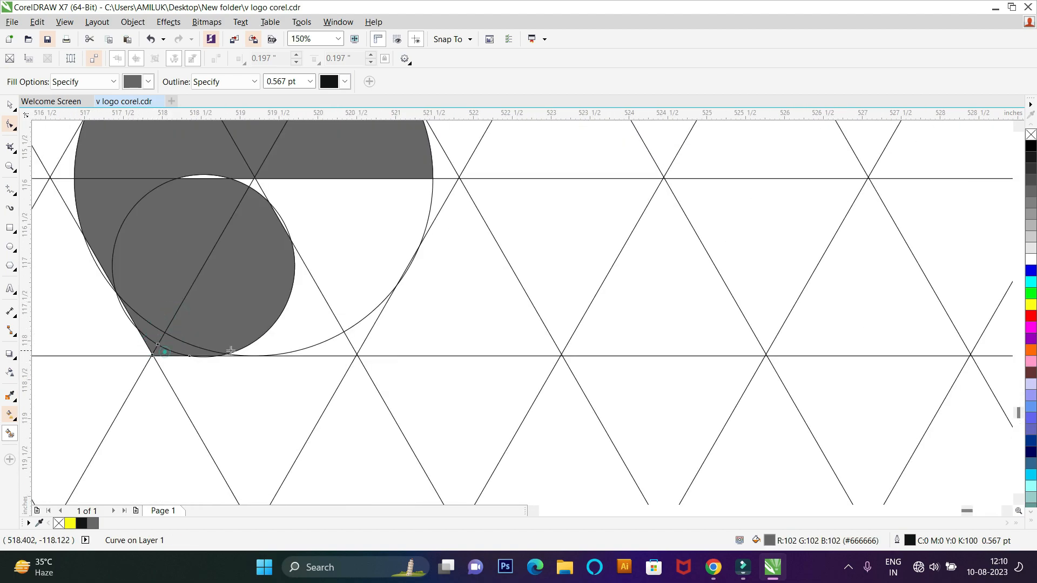
Step: Smart-fill the remaining lower-right sections and slivers of the upper large circle in gray
left_click(292, 331)
scroll(287, 235, "up", 2)
left_click(286, 217)
scroll(391, 277, "down", 2)
left_click(408, 222)
scroll(337, 216, "up", 1)
left_click(337, 215)
left_click(217, 202)
scroll(216, 203, "down", 1)
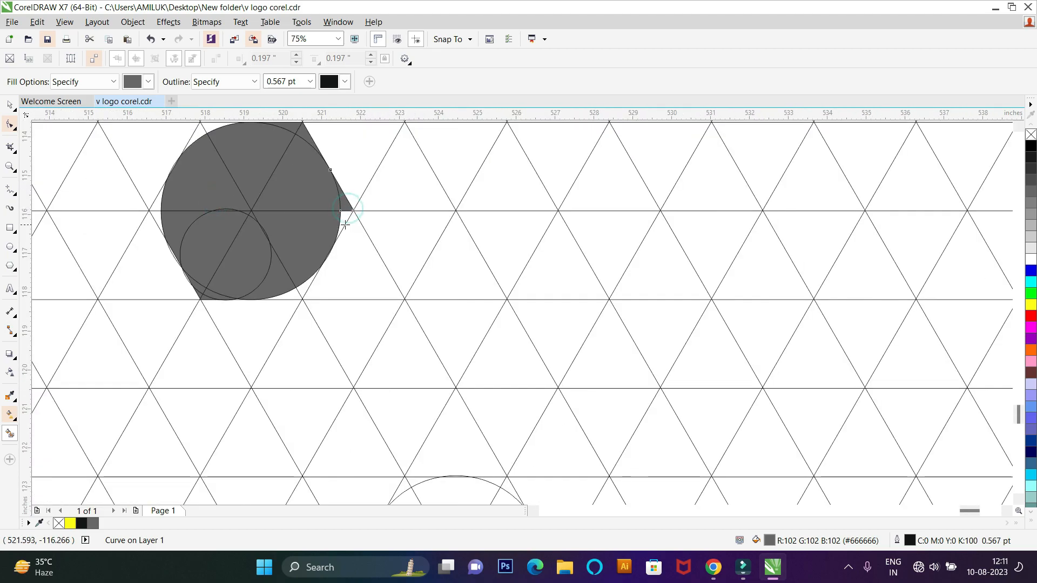
Step: Smart-fill the grid triangles below the upper circle in gray to start a diagonal arm toward the lower circle
left_click(352, 251)
left_click(345, 223)
left_click(304, 292)
left_click(292, 296)
left_click(270, 327)
left_click(308, 367)
left_click(339, 345)
left_click(296, 430)
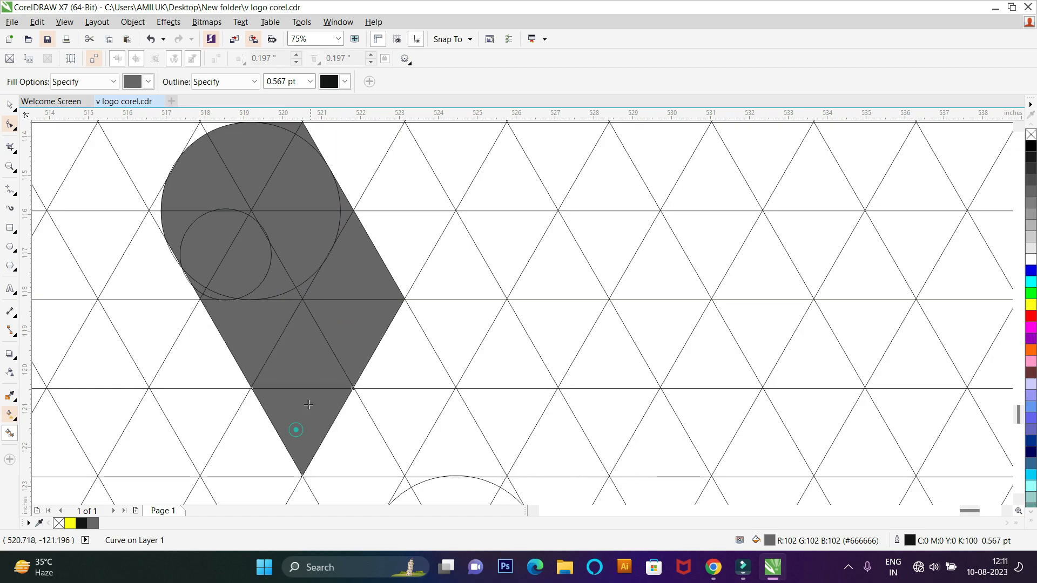
Step: Extend the gray diagonal arm by Smart-filling the remaining grid cells down to the top of the lower circle
scroll(248, 274, "up", 10)
left_click(148, 275)
scroll(190, 248, "down", 10)
left_click(283, 379)
left_click(328, 350)
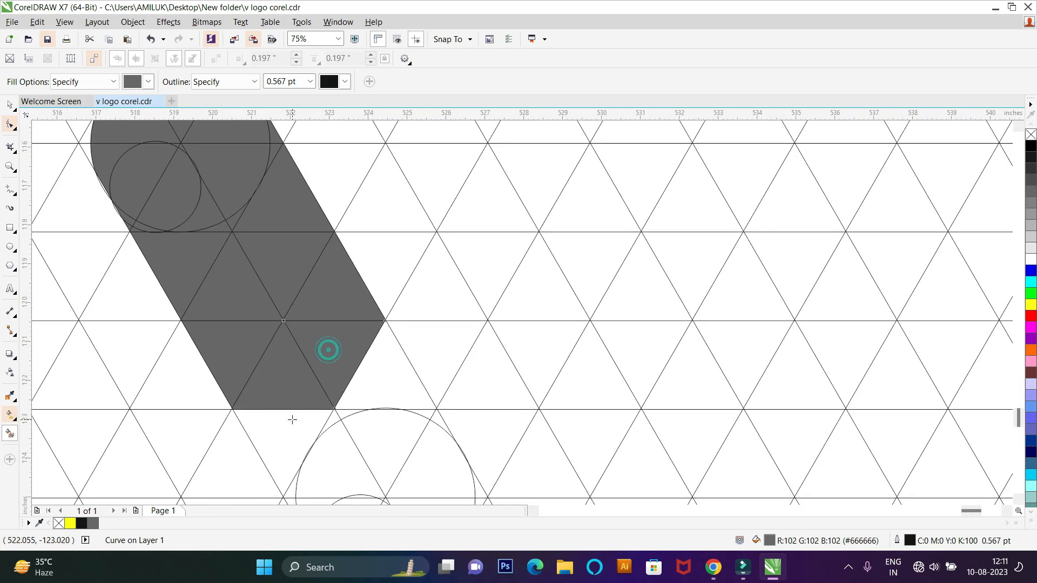
left_click(292, 419)
left_click(331, 423)
left_click(349, 413)
left_click(382, 355)
left_click(423, 413)
Step: Smart-fill the thin slivers where the diagonal arm meets the top of the lower circle
scroll(421, 392, "up", 3)
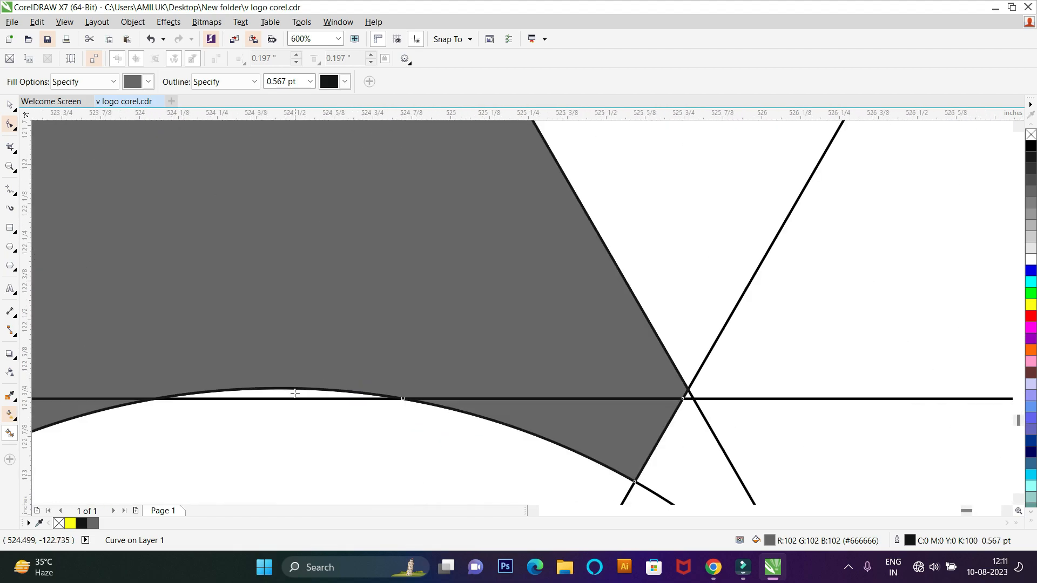
left_click(299, 393)
scroll(338, 331, "down", 3)
scroll(236, 424, "up", 1)
left_click(236, 436)
scroll(237, 435, "down", 3)
scroll(244, 478, "up", 3)
scroll(235, 293, "down", 2)
scroll(233, 257, "up", 1)
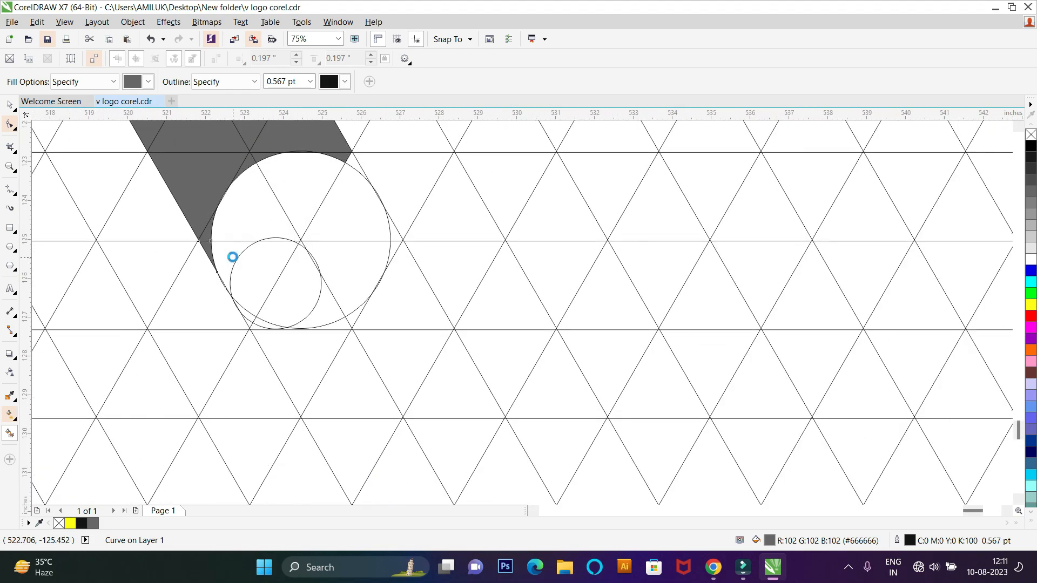
Step: Smart-fill the grid sections inside the lower large and small circles with gray
left_click(252, 215)
left_click(326, 212)
left_click(282, 197)
left_click(349, 278)
left_click(310, 280)
scroll(325, 267, "up", 3)
left_click(331, 261)
left_click(273, 180)
scroll(262, 174, "up", 2)
left_click(294, 161)
left_click(247, 181)
left_click(171, 227)
Step: Smart-fill the remaining slivers around the lower circle and the grid triangle at its upper right in gray
scroll(178, 228, "down", 2)
left_click(338, 239)
scroll(342, 240, "down", 2)
scroll(293, 189, "up", 5)
left_click(247, 161)
scroll(296, 216, "down", 2)
scroll(308, 284, "down", 3)
scroll(351, 314, "up", 2)
left_click(393, 240)
left_click(445, 261)
scroll(445, 261, "down", 2)
scroll(372, 284, "up", 1)
left_click(372, 271)
scroll(372, 271, "down", 1)
scroll(342, 201, "up", 2)
left_click(316, 193)
scroll(375, 277, "up", 1)
left_click(377, 302)
left_click(433, 271)
scroll(383, 311, "down", 3)
scroll(399, 306, "down", 2)
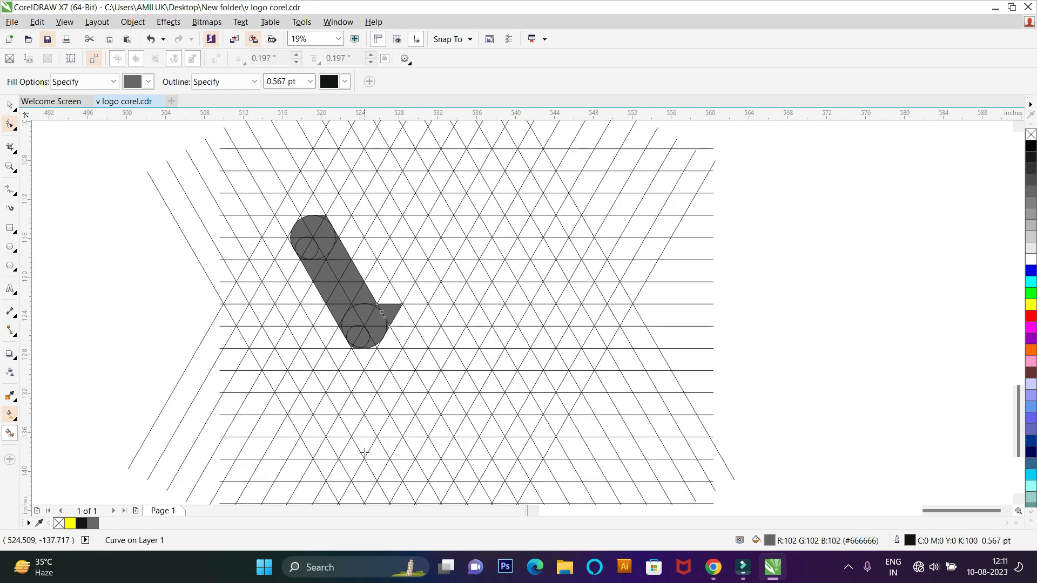
Step: Smart-fill the grid triangles to the right of the upper circle in gray to begin a two-row horizontal top bar
scroll(377, 305, "up", 1)
scroll(336, 237, "down", 2)
scroll(322, 210, "up", 2)
left_click(348, 229)
left_click(377, 241)
left_click(376, 274)
left_click(406, 233)
left_click(435, 242)
left_click(428, 272)
left_click(408, 277)
Step: Extend the gray top bar rightward by Smart-filling its next grid triangles to a pointed right end
left_click(453, 228)
left_click(472, 241)
left_click(477, 282)
left_click(456, 287)
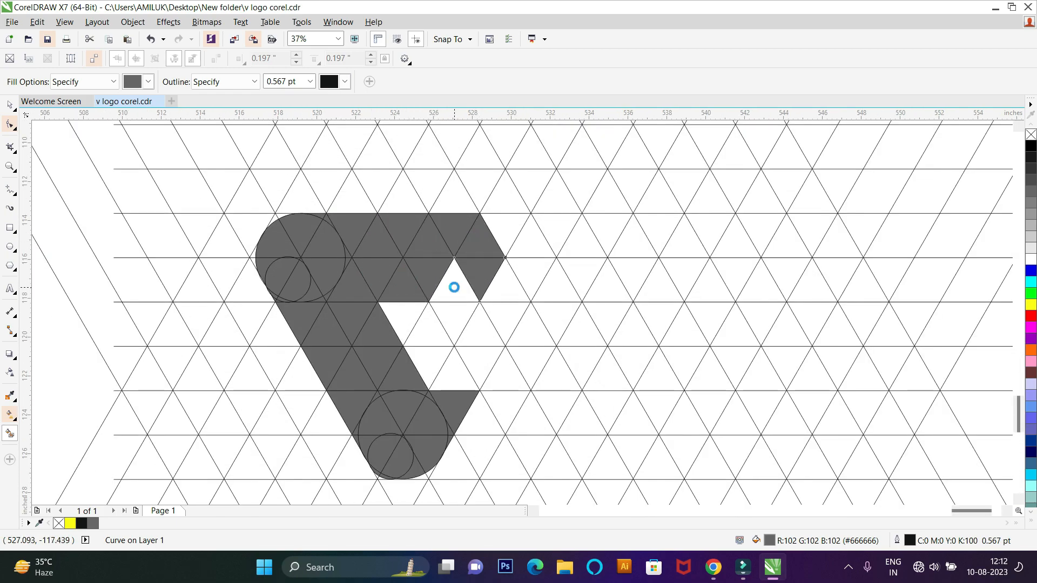
left_click(504, 284)
left_click(506, 229)
left_click(535, 242)
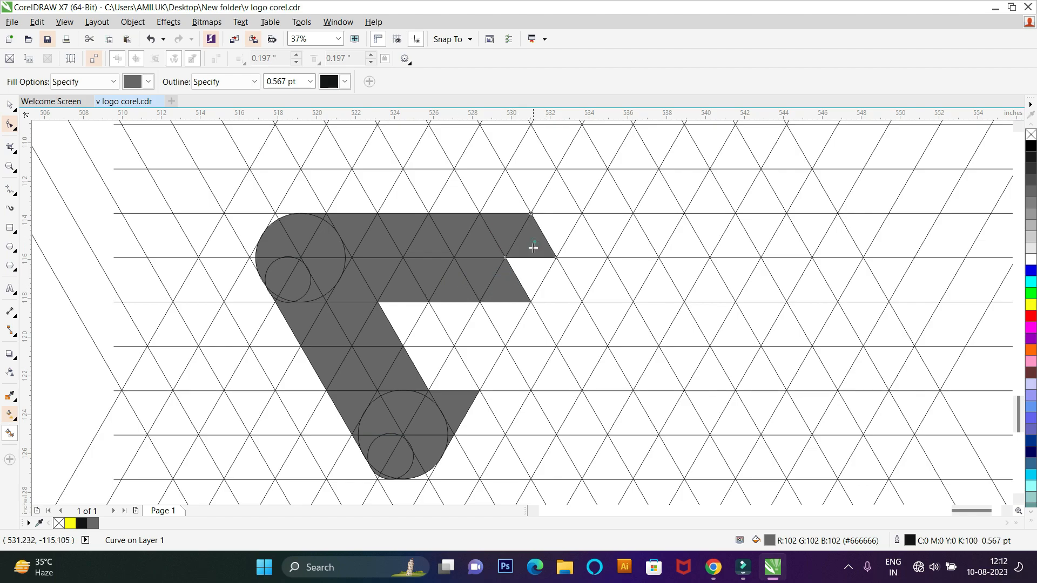
left_click(532, 262)
Step: Smart-fill the right diagonal arm from the lower circle up to the top bar, leaving one triangle between the arms empty
left_click(464, 375)
left_click(480, 361)
left_click(426, 360)
left_click(428, 333)
left_click(453, 315)
left_click(475, 327)
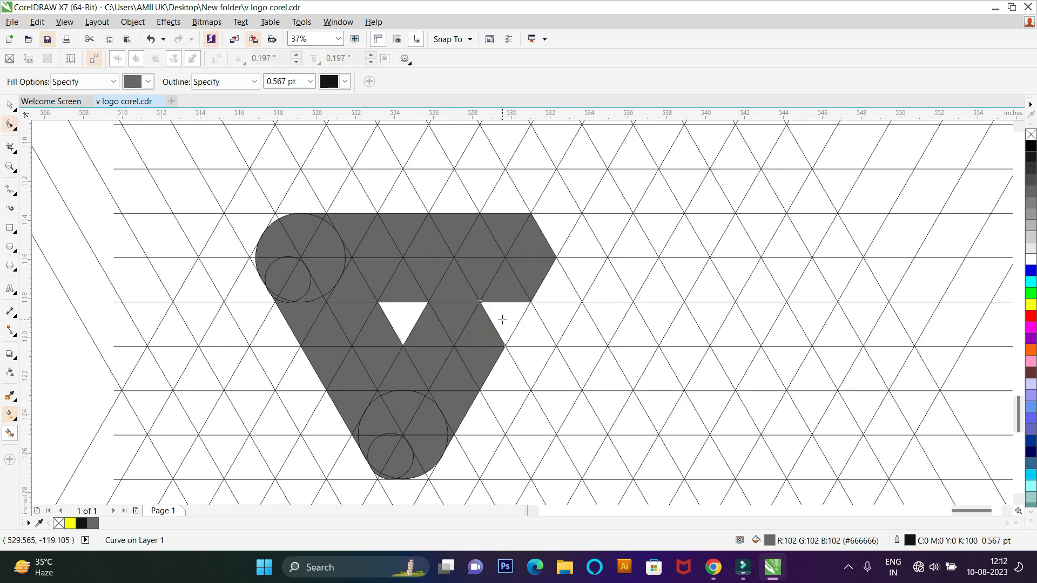
left_click(500, 319)
Step: Delete the gray triangles at the right end of the top bar above the right diagonal arm
left_click(5, 105)
left_click(540, 243)
key("Delete")
left_click(525, 271)
key("Delete")
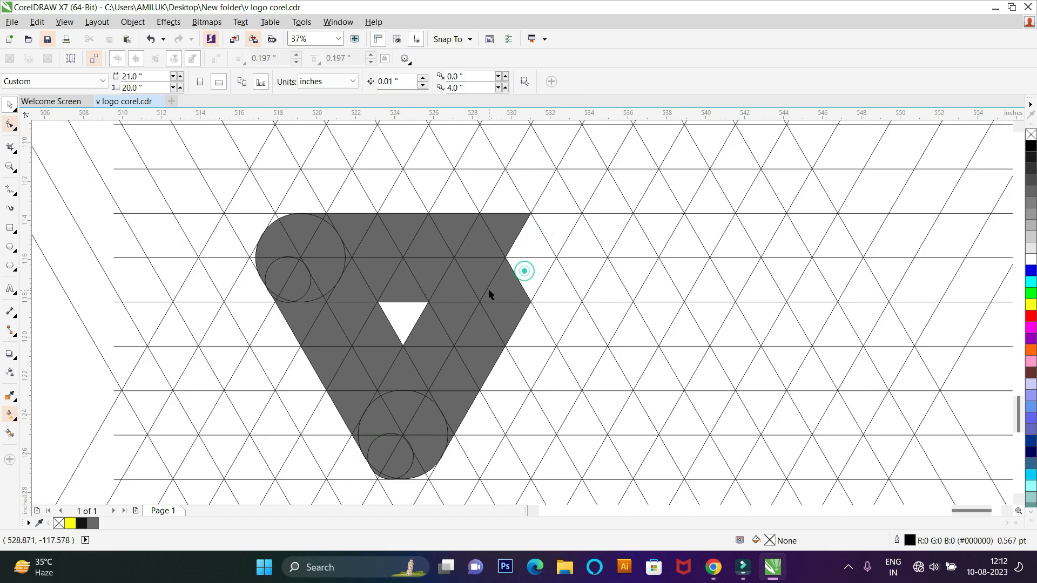
left_click(488, 276)
key("Delete")
left_click(496, 230)
key("Delete")
left_click(486, 247)
Step: Delete more gray triangles from the top bar, back to just above the empty triangle between the arms
key("Delete")
left_click(513, 280)
key("Delete")
left_click(467, 286)
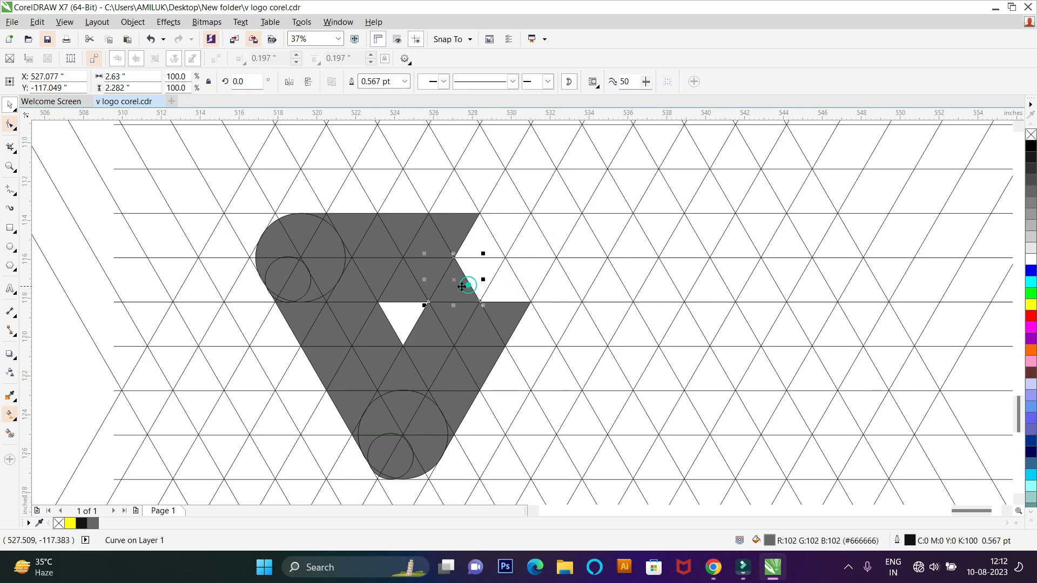
key("Delete")
left_click(422, 265)
key("Delete")
left_click(454, 240)
key("Delete")
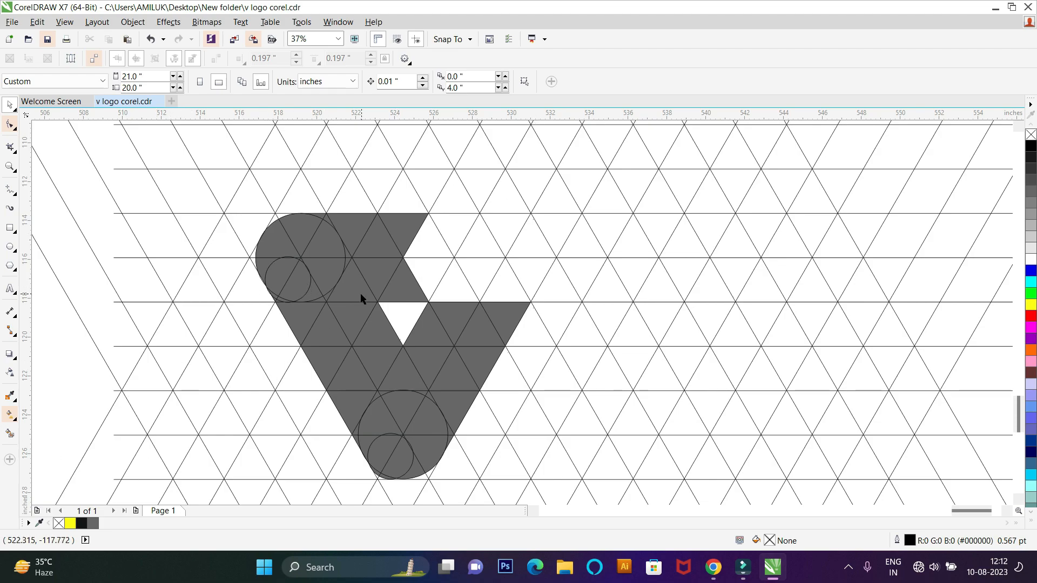
Step: Smart-fill the left bar's tip and the top of the right arm in gray, leaving triangular gaps between them
left_click(14, 434)
left_click(428, 271)
left_click(424, 244)
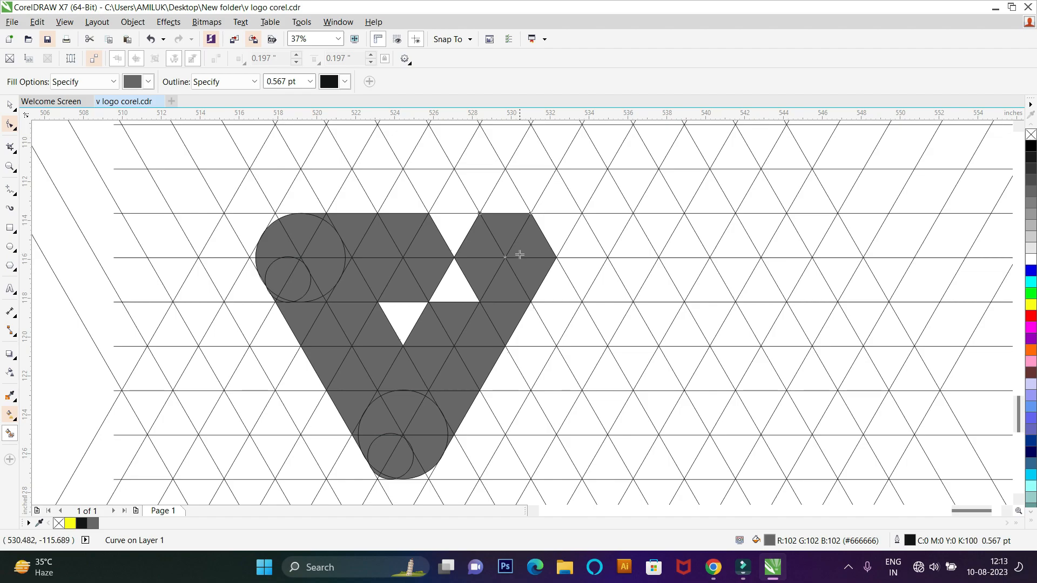
scroll(458, 292, "down", 2)
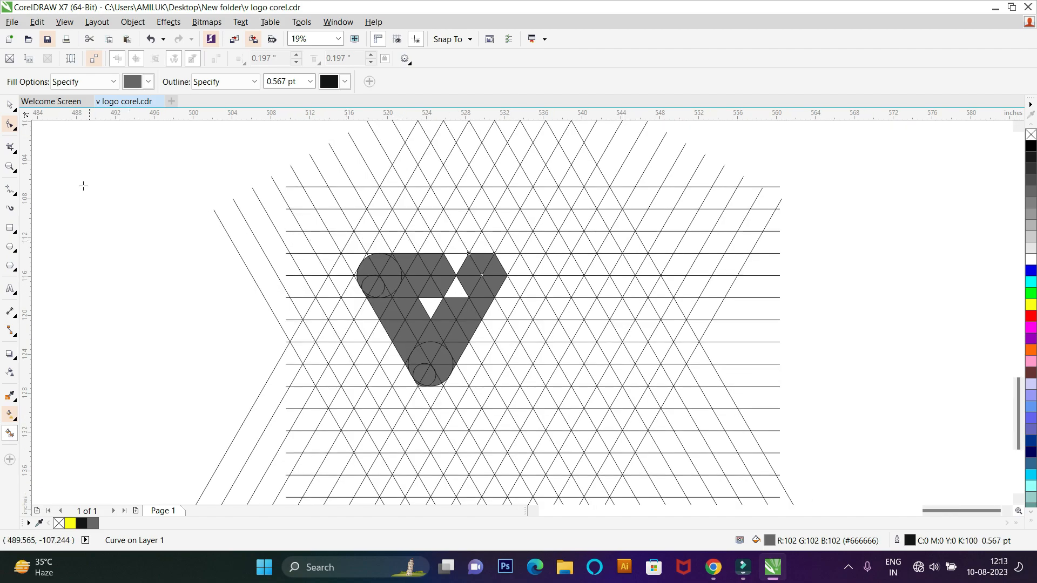
Step: Weld the two upper cells at the right arm's outer tip into one shape and the two cells beneath them into another
left_click(10, 105)
scroll(503, 280, "up", 4)
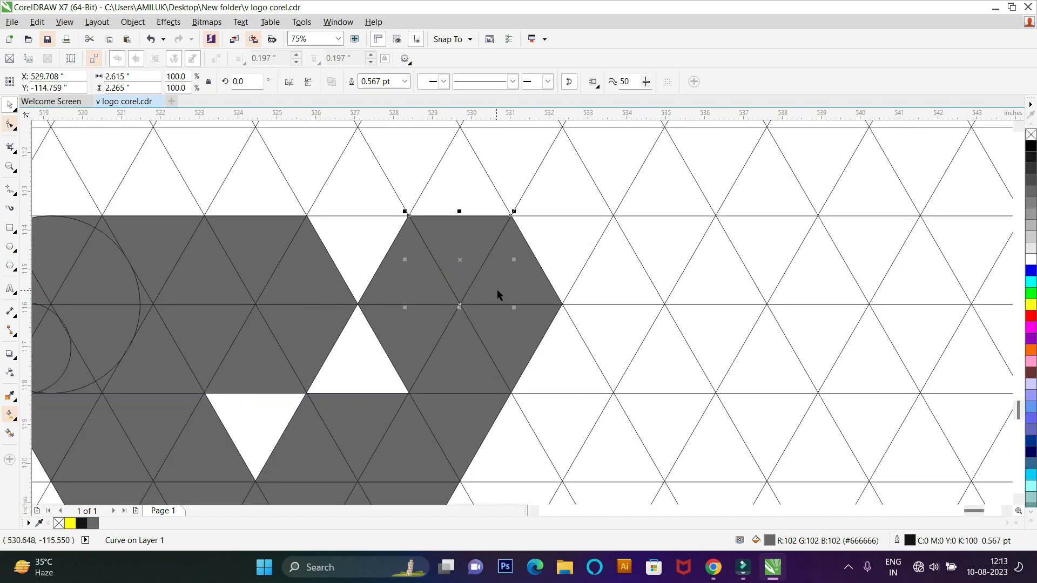
left_click(515, 270, "shift")
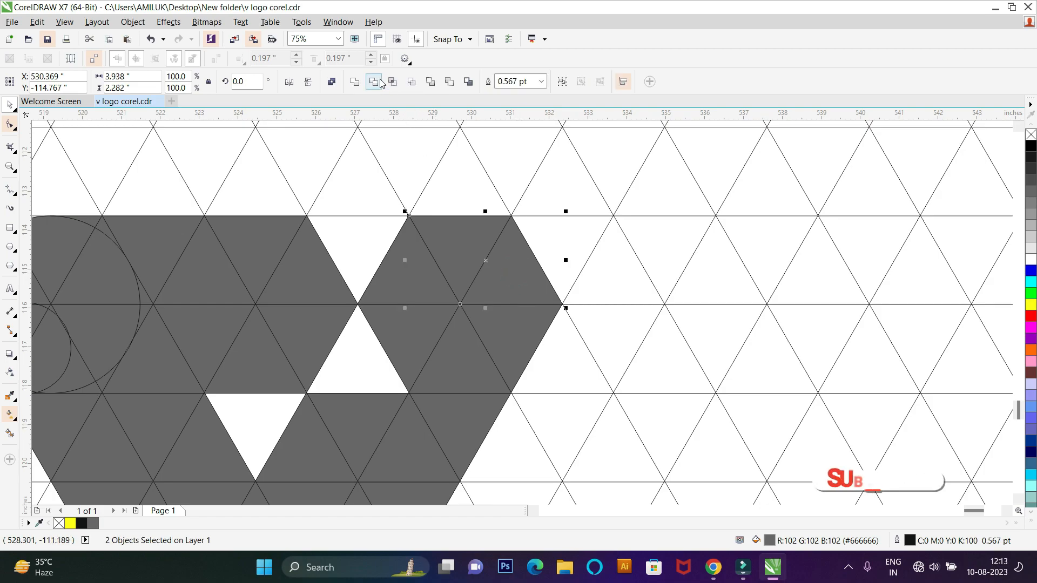
left_click(355, 82)
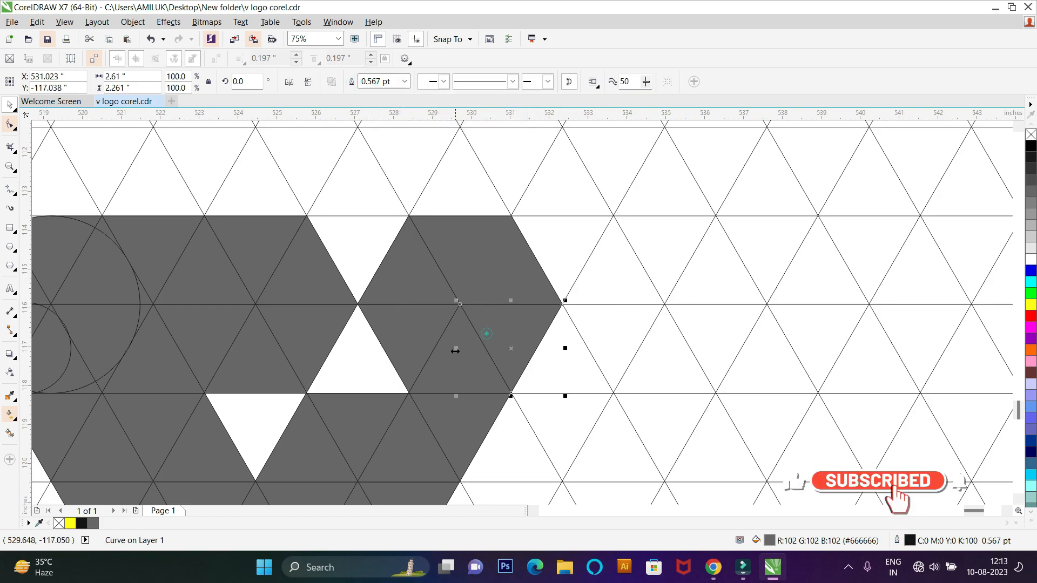
left_click(456, 351, "shift")
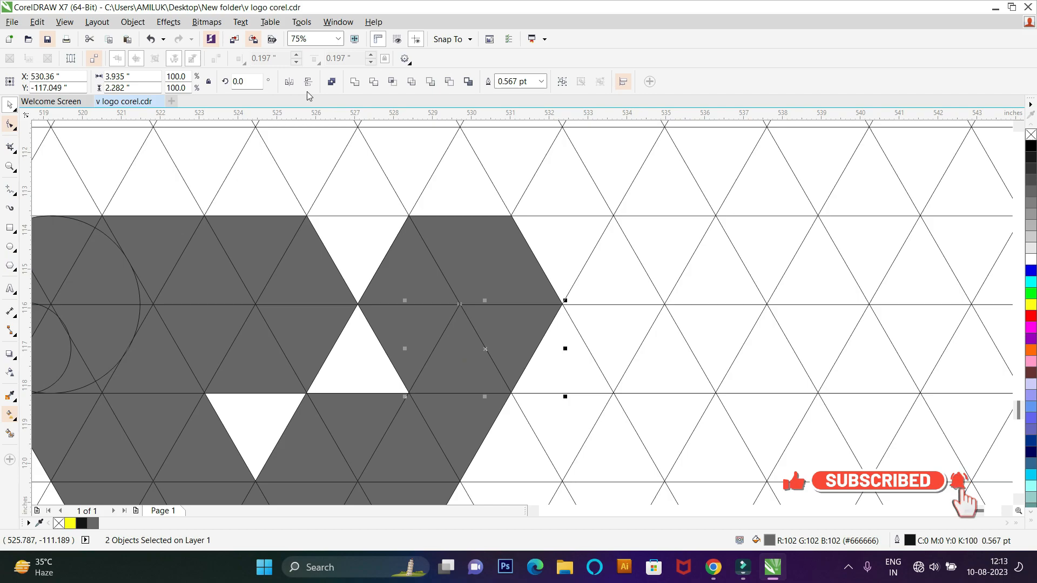
left_click(360, 80)
Step: Weld the five cells along the outer edge of the left arm into one strip
scroll(387, 303, "down", 1)
scroll(557, 374, "down", 1)
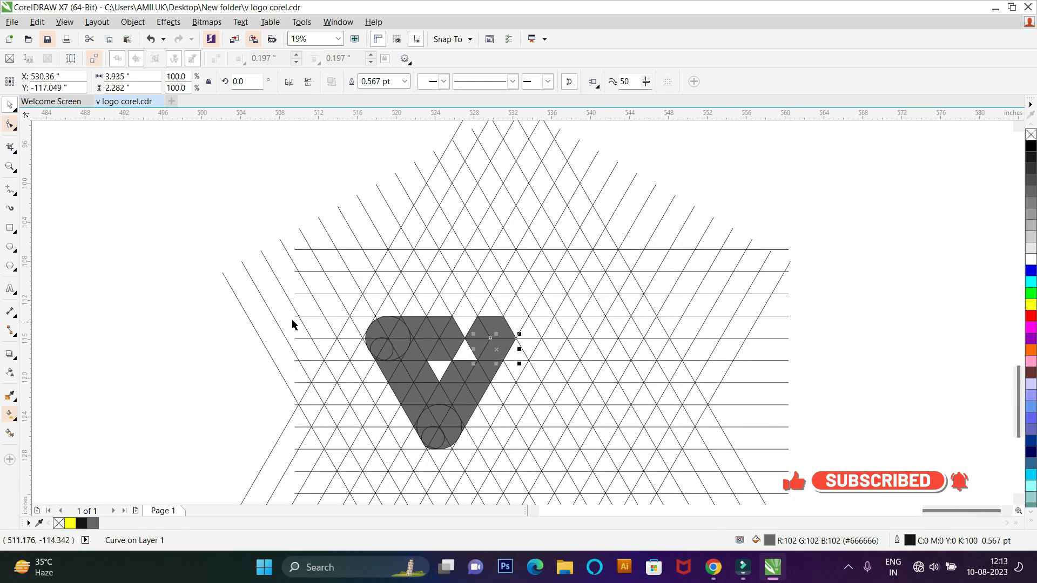
left_click(154, 314)
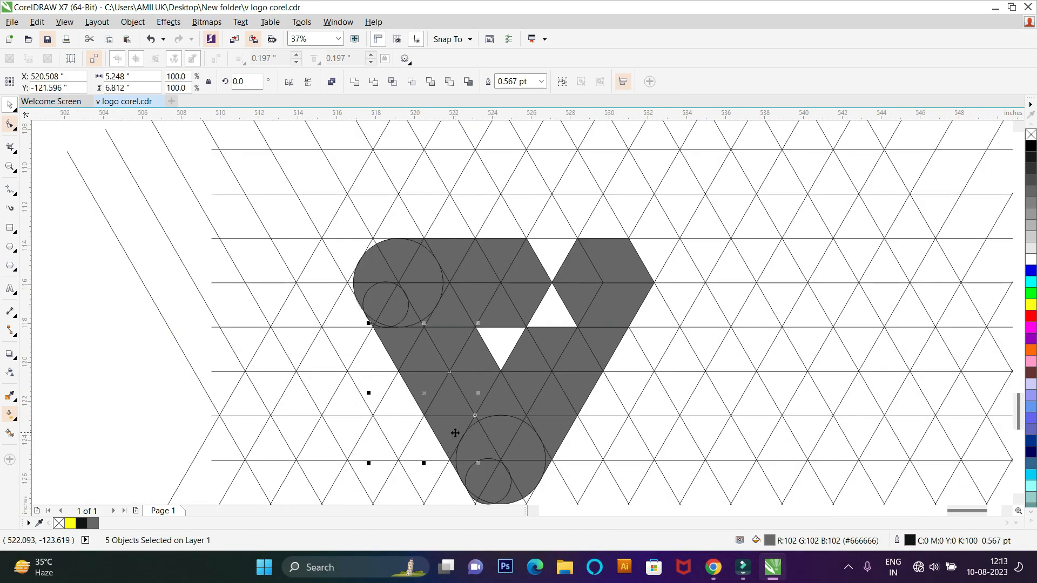
key("ctrl+l")
scroll(285, 297, "up", 2)
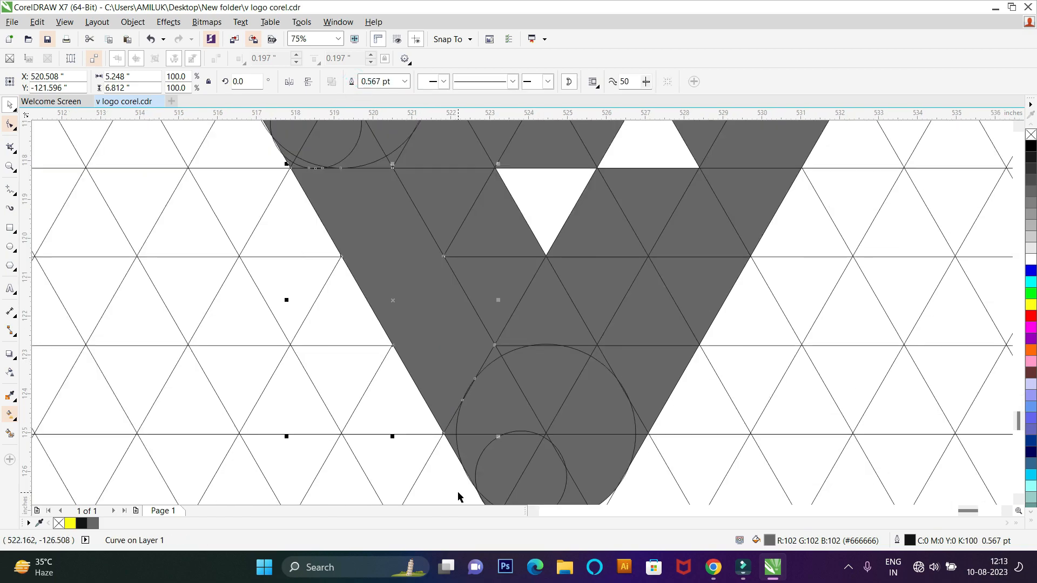
Step: Weld the left arm's outer strip with the small circle's pieces at the bottom tip into one shape
left_click(444, 357, "shift")
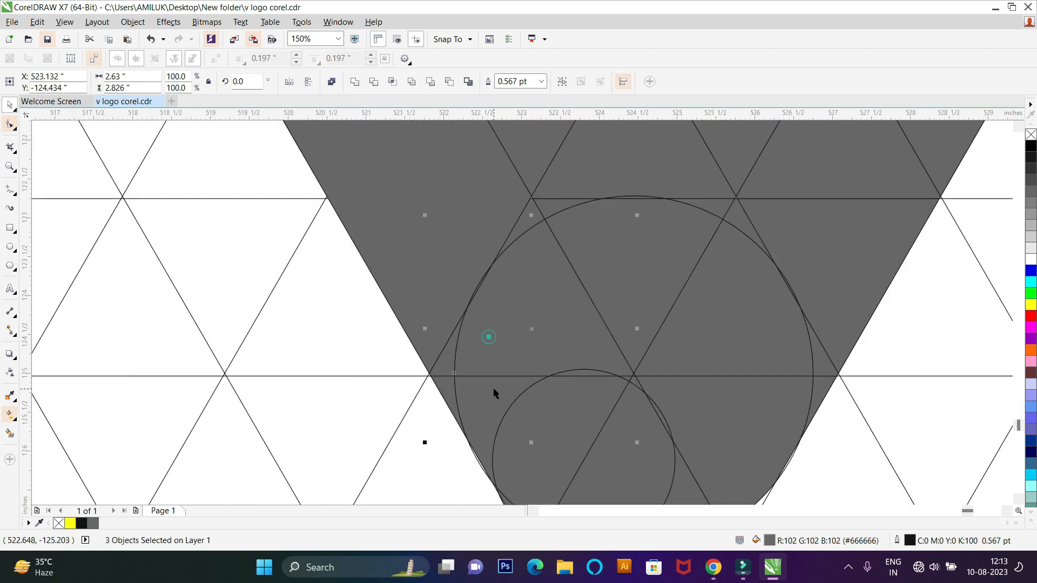
left_click(555, 424, "shift")
left_click(605, 472, "shift")
scroll(625, 472, "down", 1)
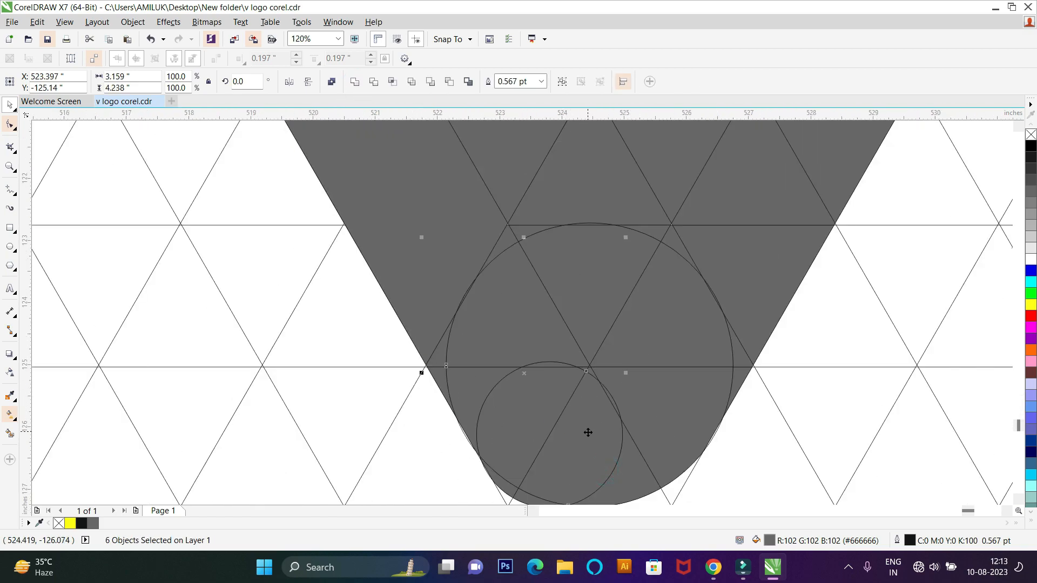
left_click(633, 482, "shift")
scroll(613, 397, "up", 1)
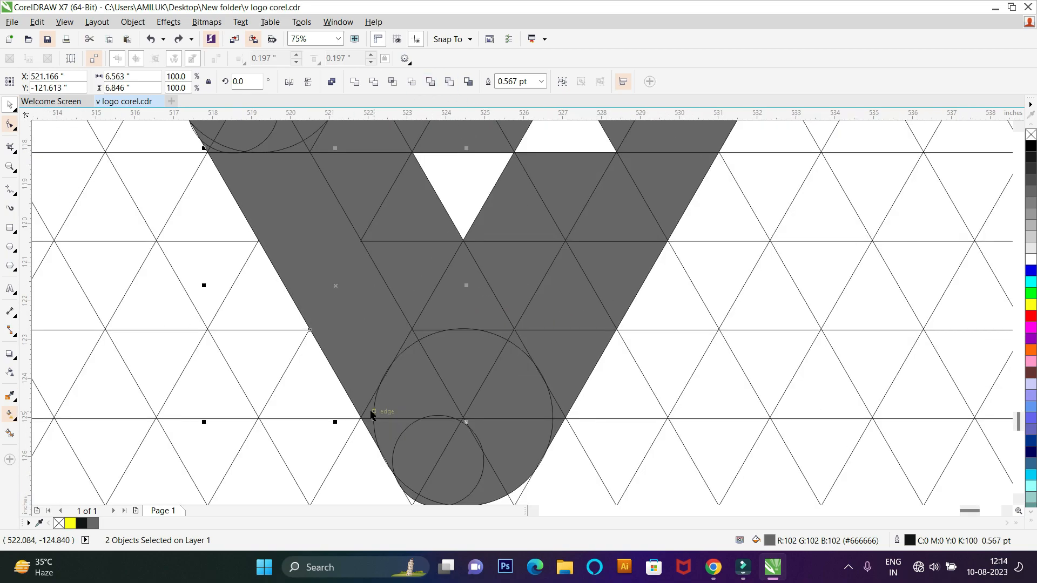
left_click(370, 411, "shift")
left_click(369, 426, "shift")
left_click(411, 496, "shift")
left_click(420, 495, "shift")
scroll(416, 486, "down", 3)
left_click(355, 82)
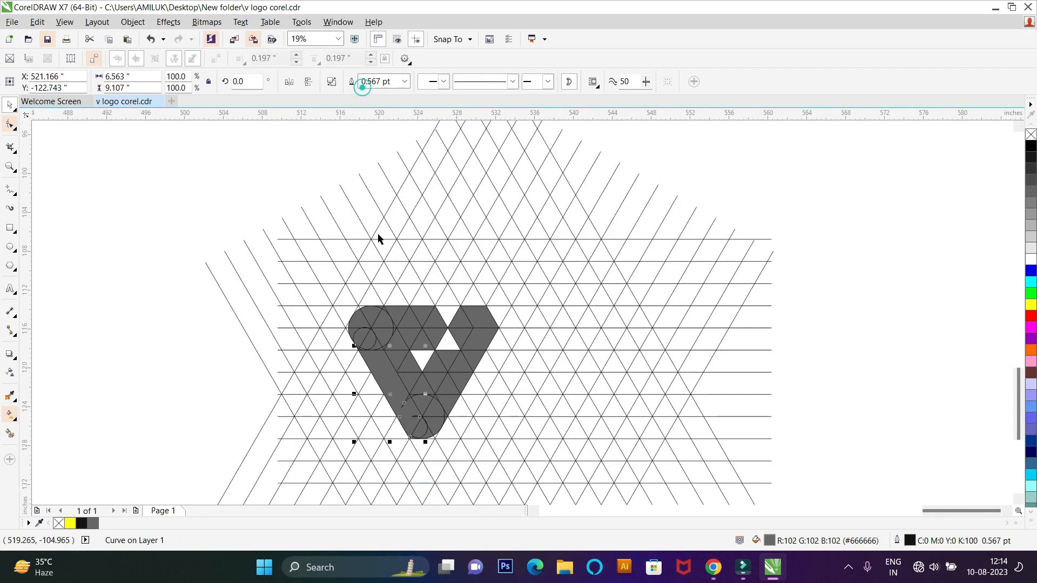
Step: Weld the five cells along the inner edge of the left arm into a second strip
scroll(396, 328, "up", 1)
left_click(398, 357)
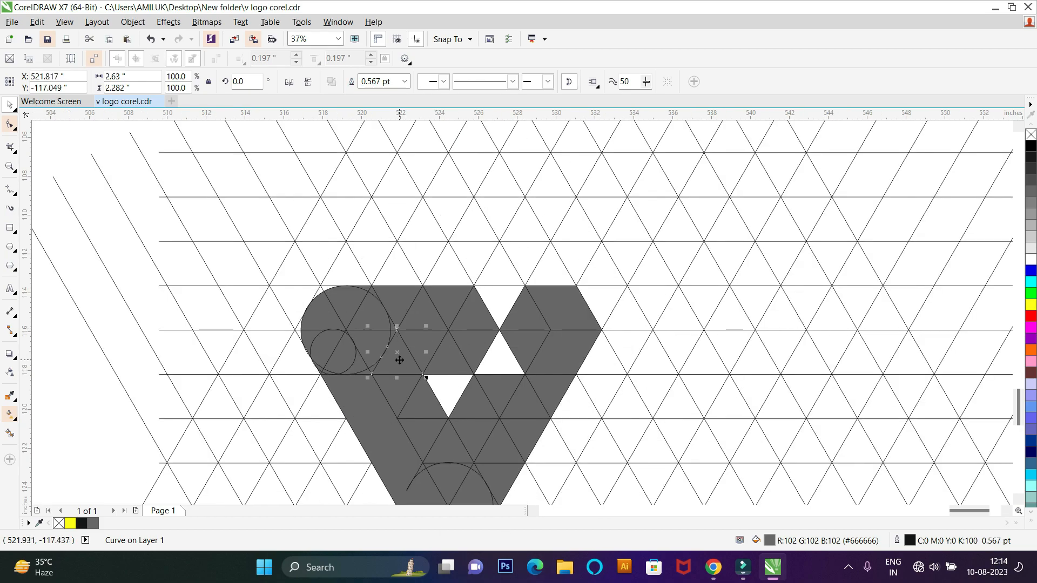
left_click(396, 386, "shift")
scroll(438, 448, "up", 1)
left_click(425, 468, "shift")
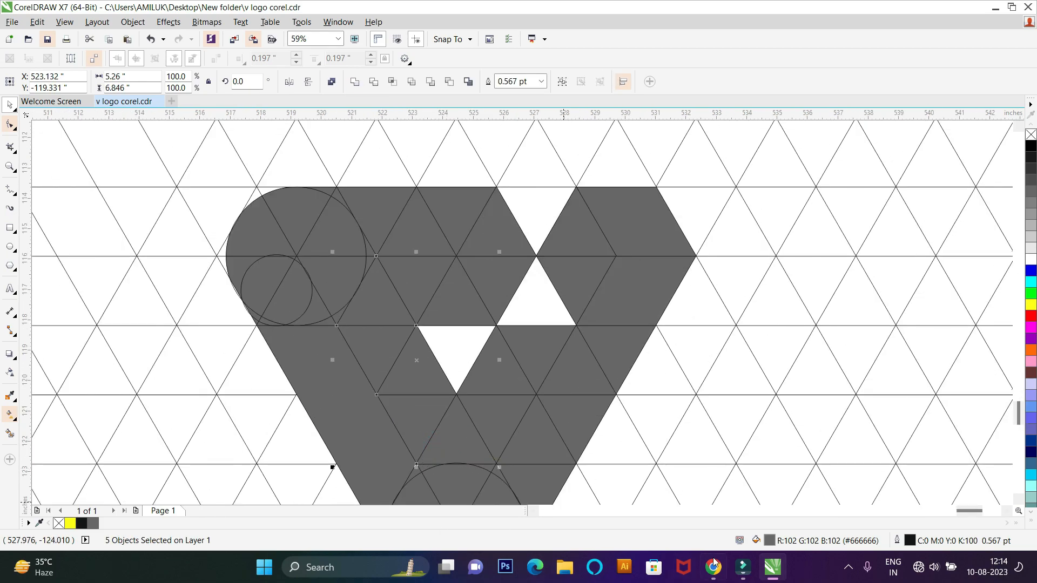
left_click(355, 82)
scroll(310, 176, "down", 2)
Step: Weld the left arm's inner strip with the large circle's upper and right pieces at the bottom tip
scroll(320, 245, "up", 1)
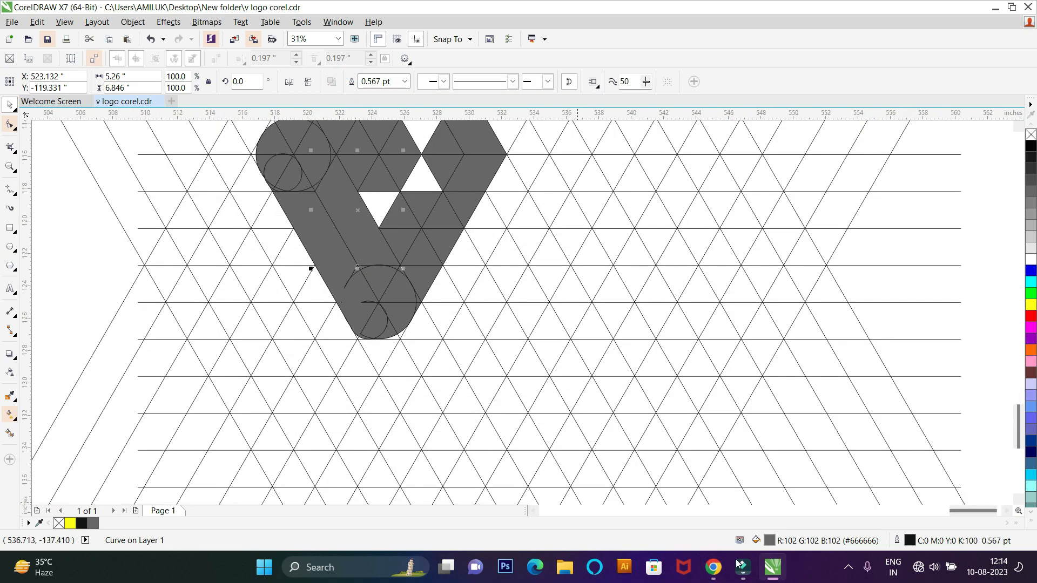
scroll(390, 329, "up", 1)
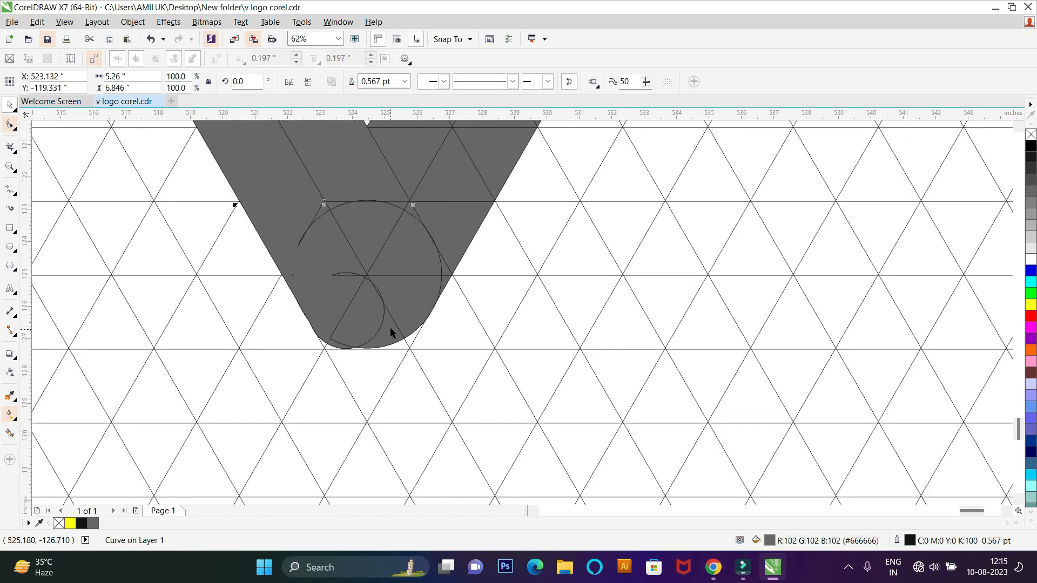
scroll(339, 232, "down", 1)
scroll(335, 211, "up", 2)
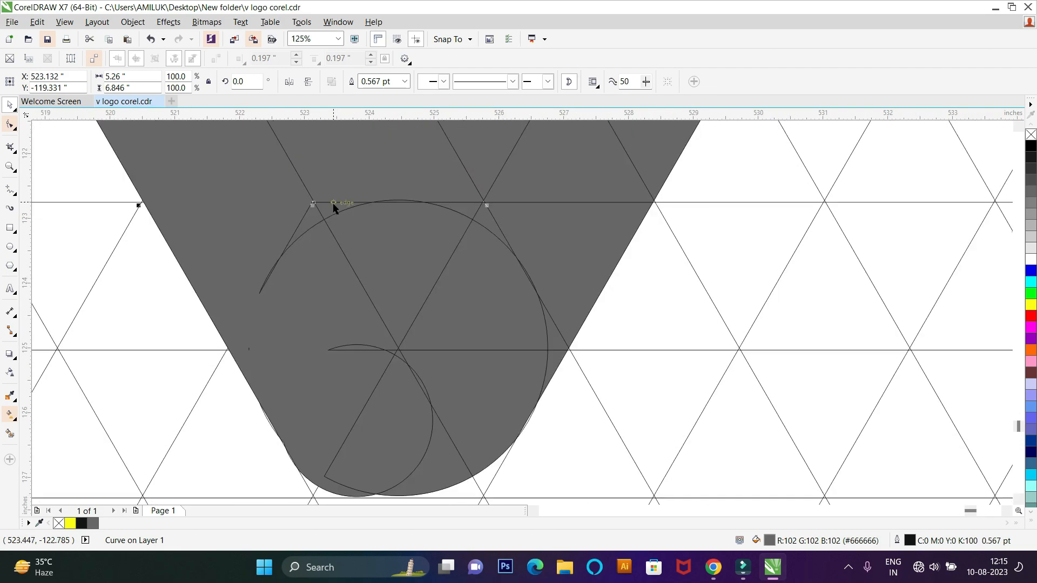
left_click(329, 211, "shift")
left_click(362, 227, "shift")
left_click(472, 207, "shift")
left_click(484, 215, "shift")
left_click(526, 381, "shift")
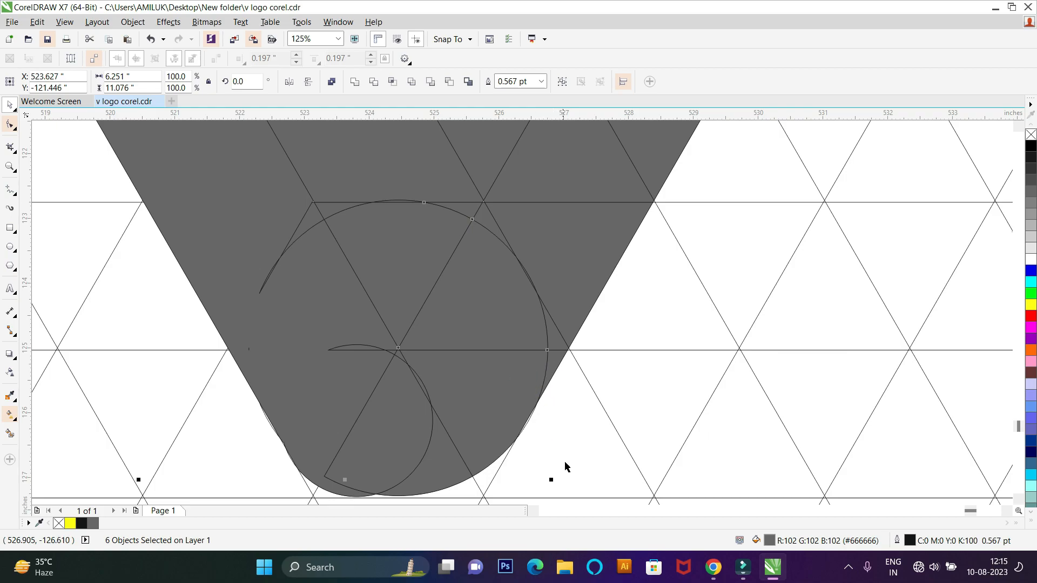
left_click(359, 82)
scroll(414, 388, "down", 1)
scroll(421, 394, "up", 1)
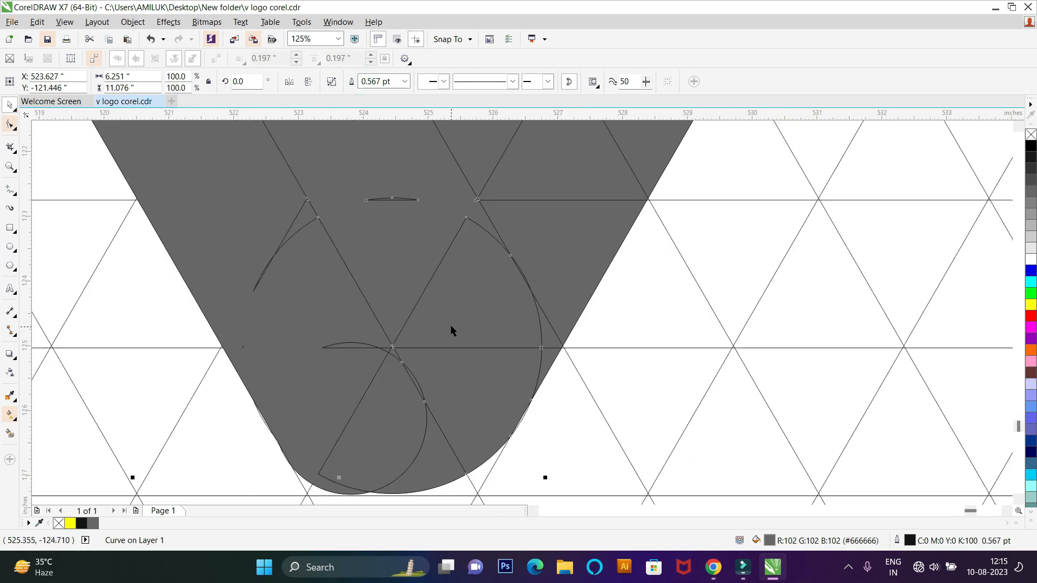
Step: Try to move the left arm's two welded strips clear of the grid
left_click(449, 325, "shift")
scroll(449, 327, "down", 2)
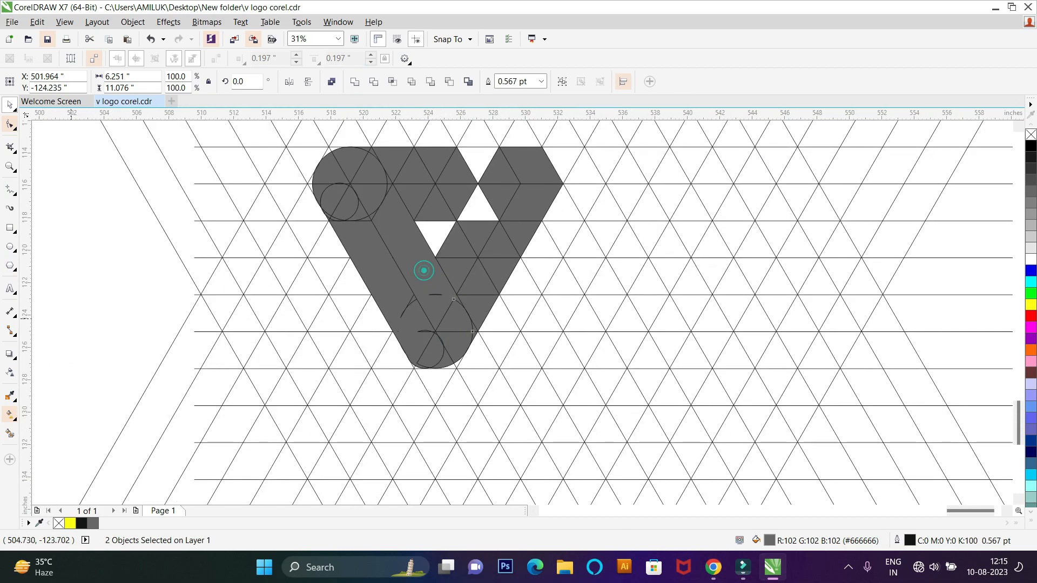
scroll(211, 322, "down", 2)
left_click_drag(314, 301, 772, 371)
scroll(769, 373, "up", 2)
key("ctrl+z")
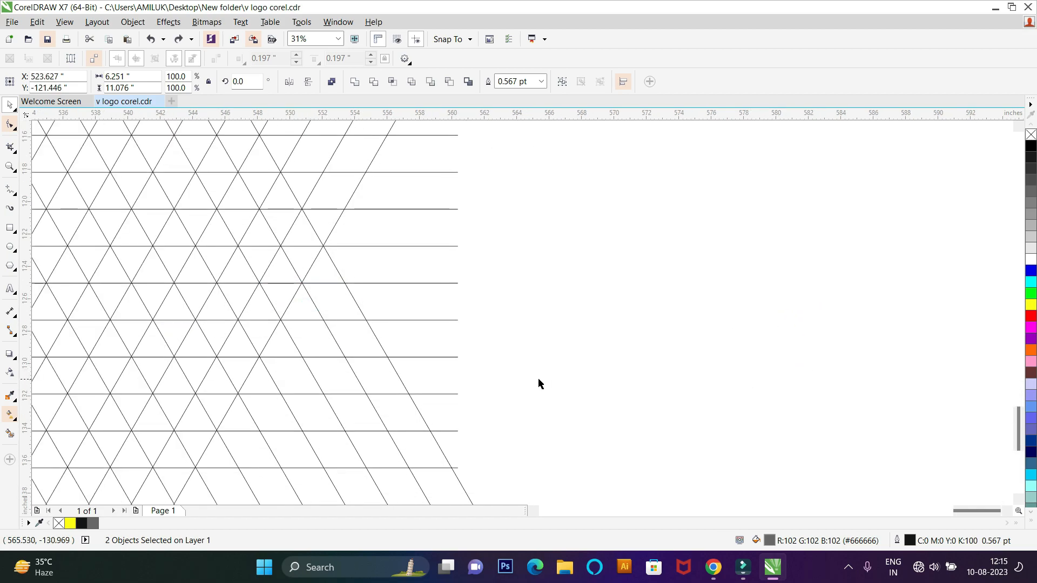
Step: Fill the left arm's two strips with black and delete the extra node at the notch in the bottom tip
scroll(540, 381, "down", 4)
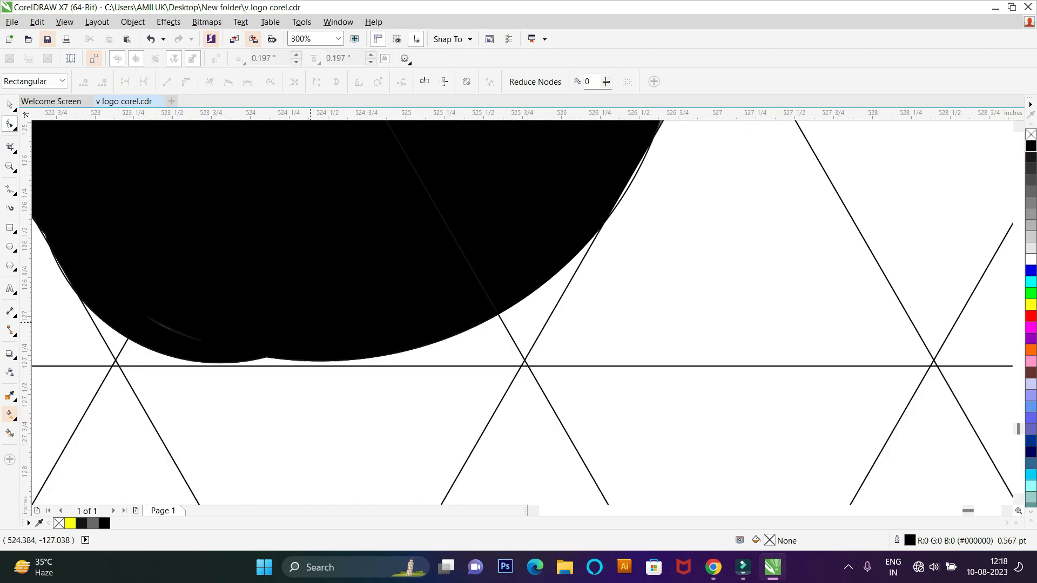
scroll(310, 322, "down", 3)
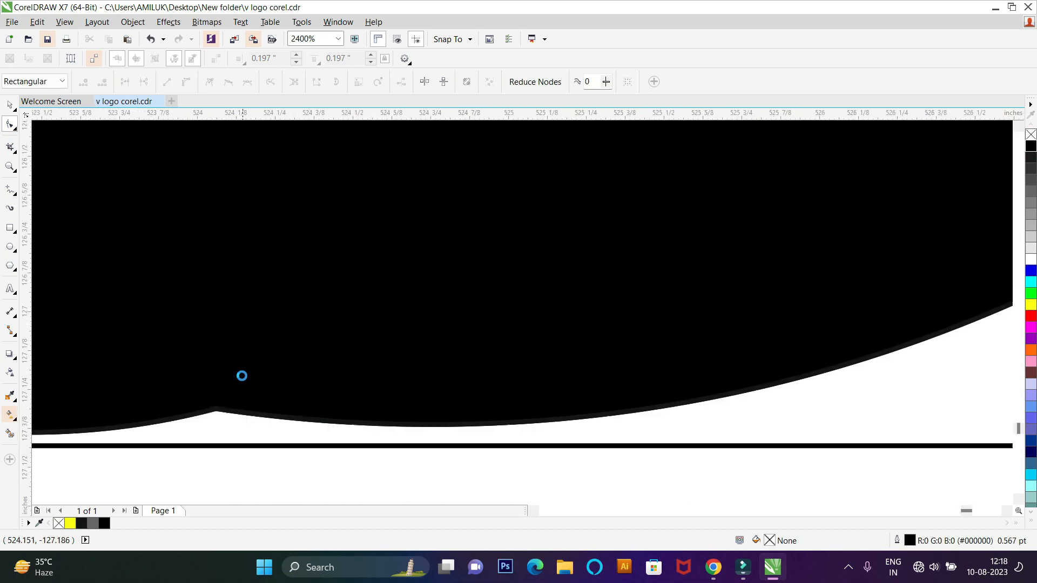
left_click(223, 388)
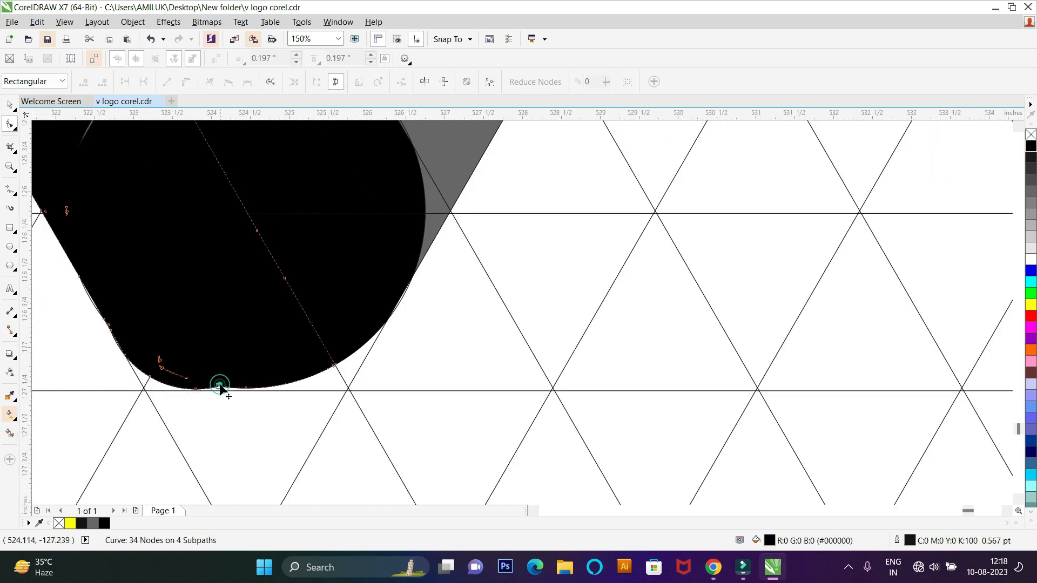
scroll(222, 389, "up", 5)
scroll(214, 395, "down", 10)
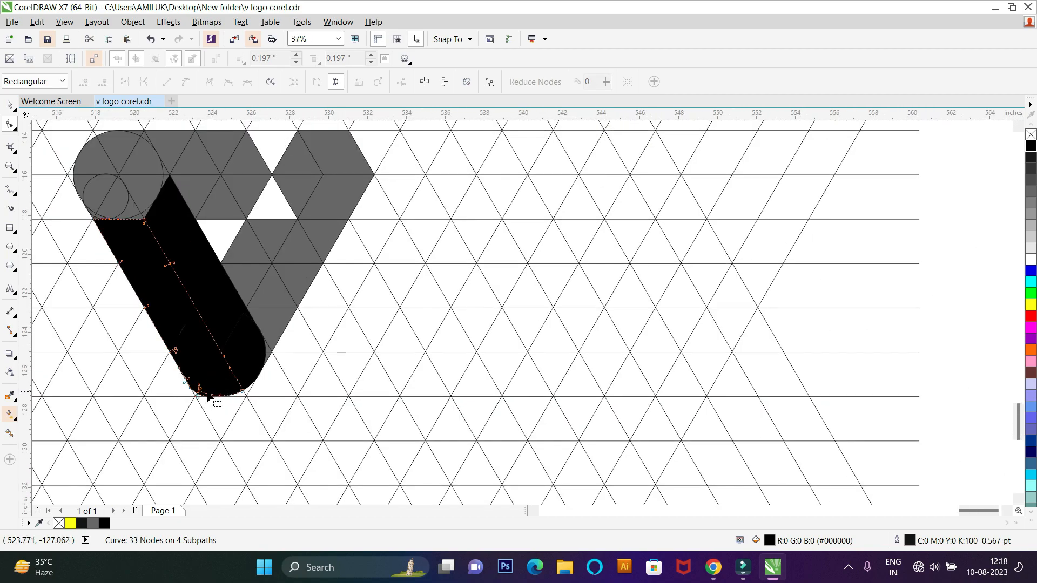
Step: Weld the ten gray pieces of the top bar's upper half into one shape and fill it near-black
left_click(16, 103)
left_click(533, 289)
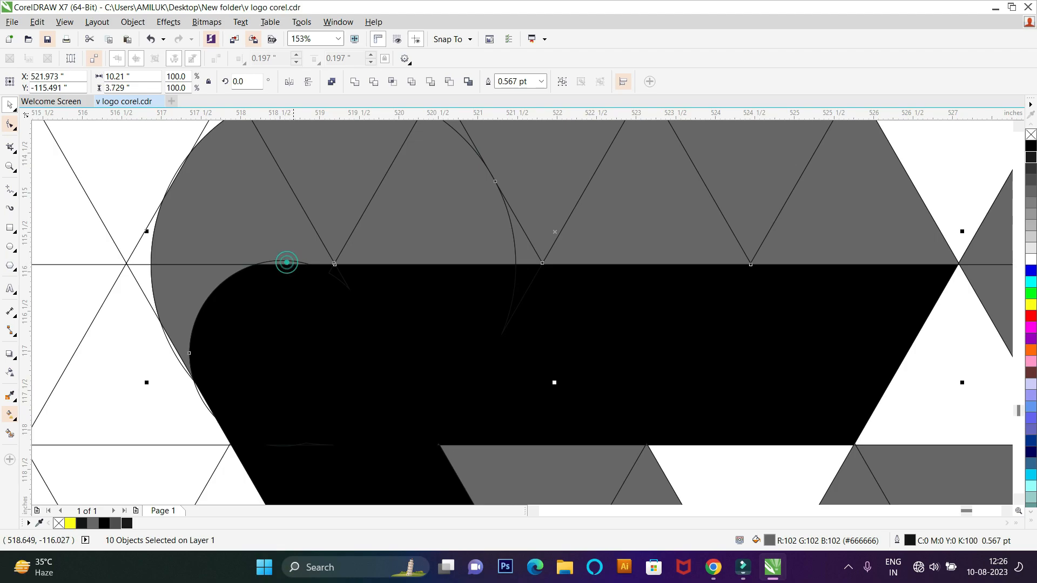
scroll(285, 262, "down", 3)
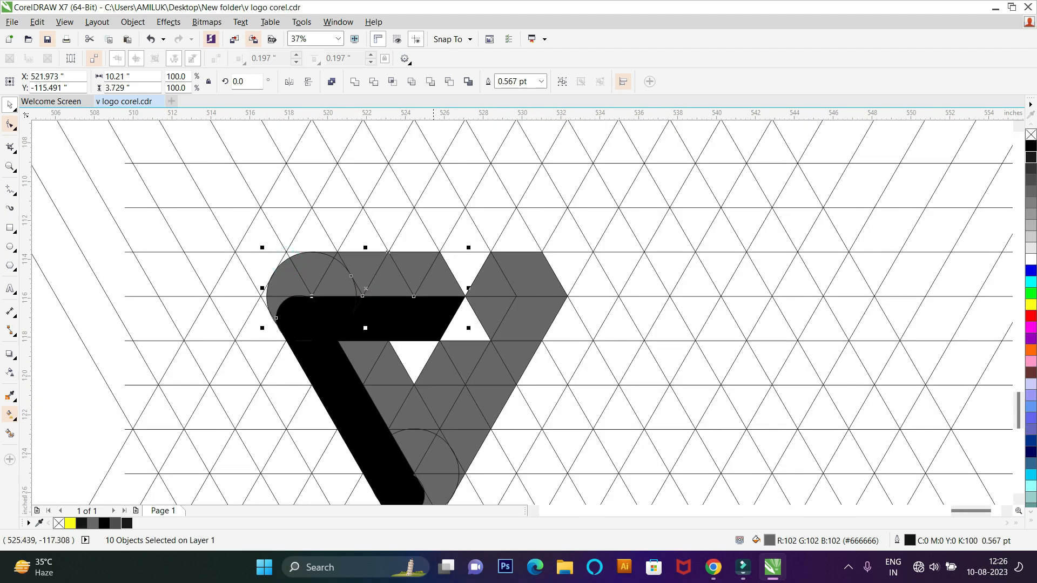
left_click(355, 82)
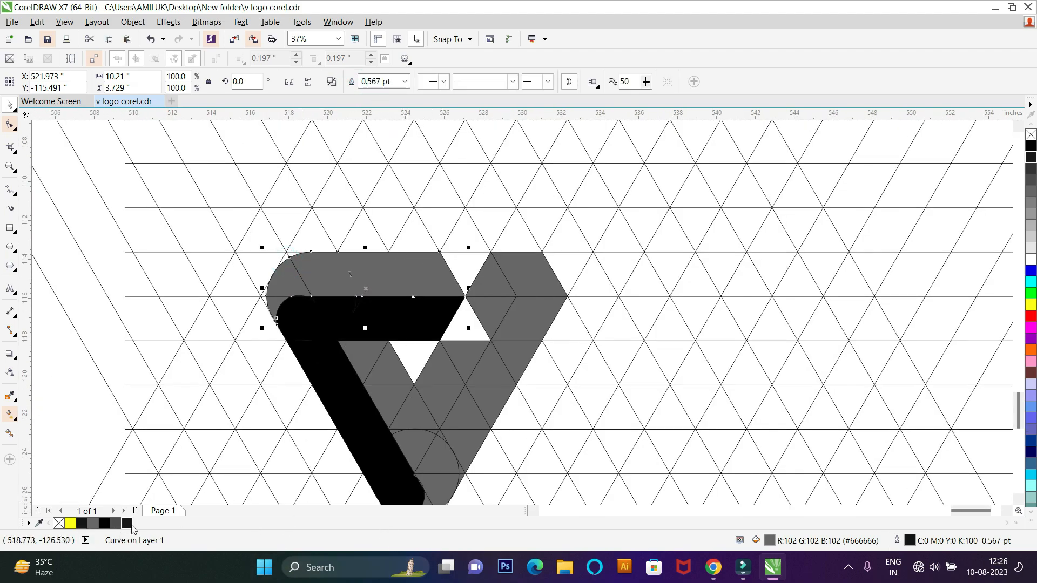
left_click(130, 526)
Step: Fill the leftover gray piece at the top bar's rounded end near-black and weld it to the upper half
scroll(295, 303, "up", 2)
left_click(282, 265, "shift")
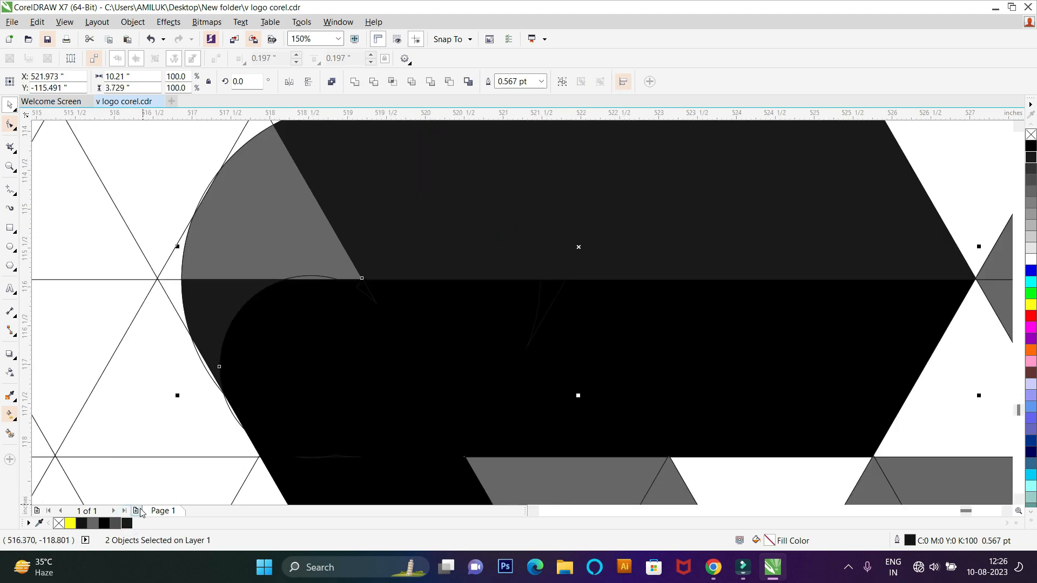
left_click(130, 523)
left_click(355, 82)
scroll(334, 266, "down", 4)
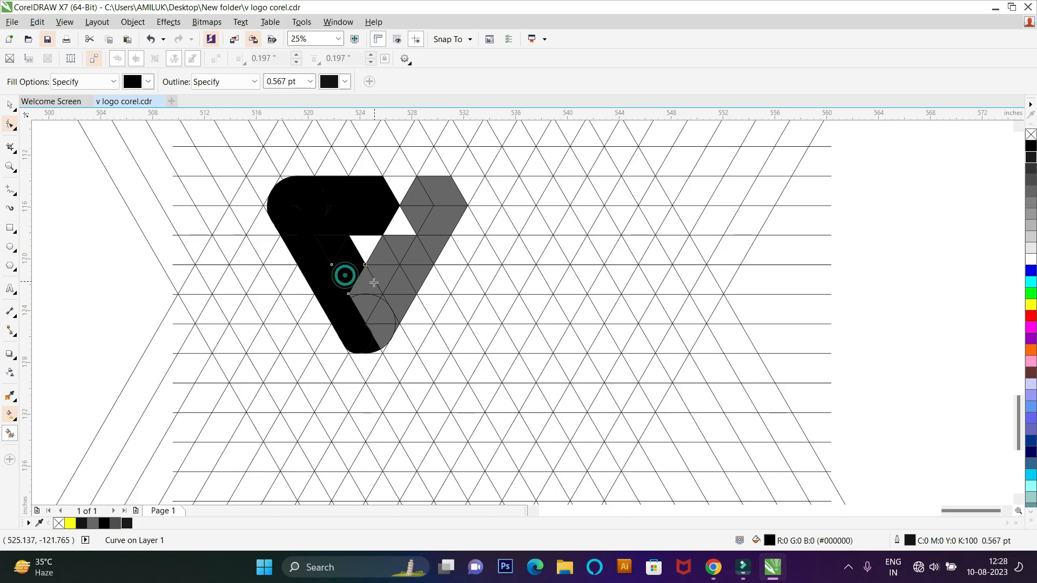
Step: Smart-fill the large circle's cells at the bottom tip in black, undoing the misplaced last fill
scroll(371, 309, "up", 1)
left_click(401, 319)
left_click(398, 341)
scroll(409, 344, "up", 1)
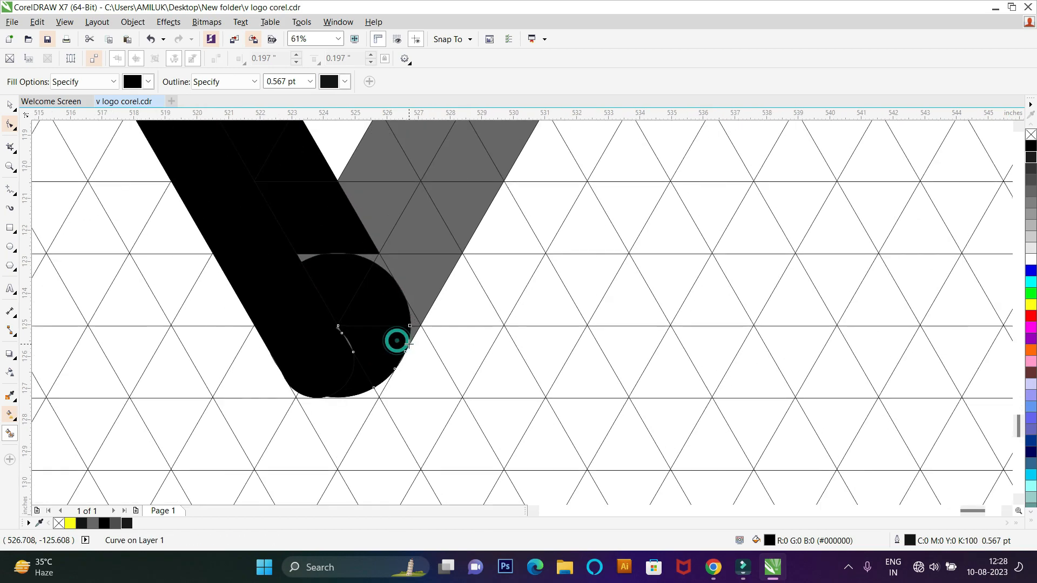
left_click(416, 333)
key("ctrl+z")
Step: Smart-fill the narrow gaps beside and above the large circle at the bottom tip in black
scroll(414, 330, "up", 4)
left_click(416, 338)
left_click(406, 290)
scroll(417, 357, "down", 4)
scroll(396, 331, "up", 2)
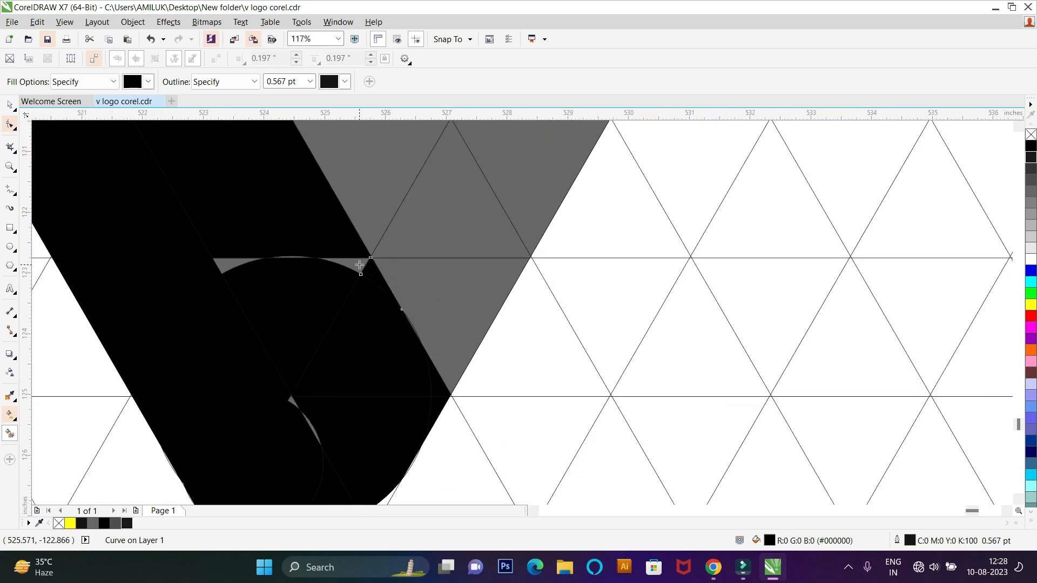
scroll(354, 264, "up", 1)
left_click(187, 262)
scroll(292, 257, "up", 1)
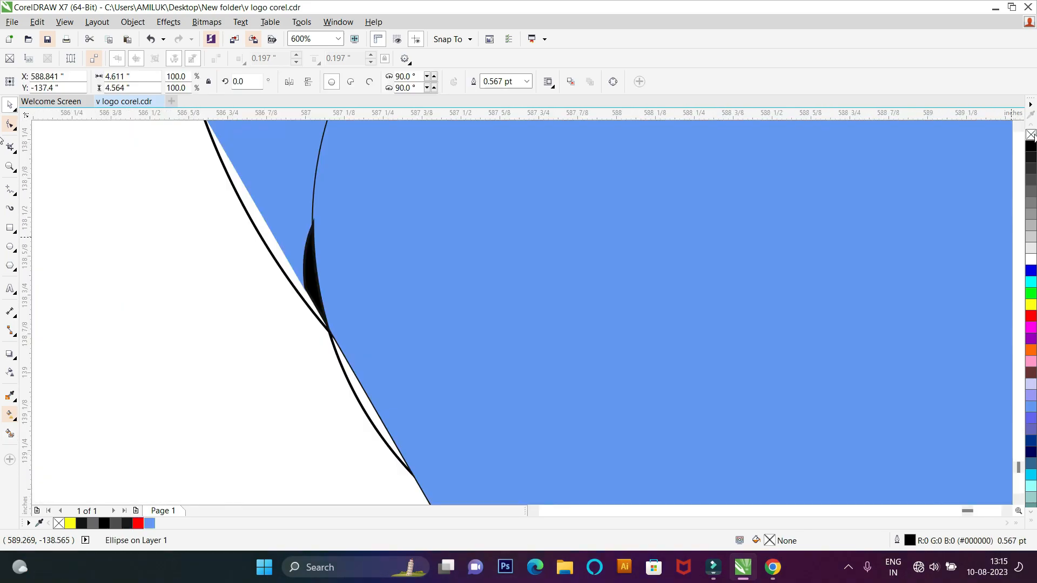
scroll(262, 310, "down", 3)
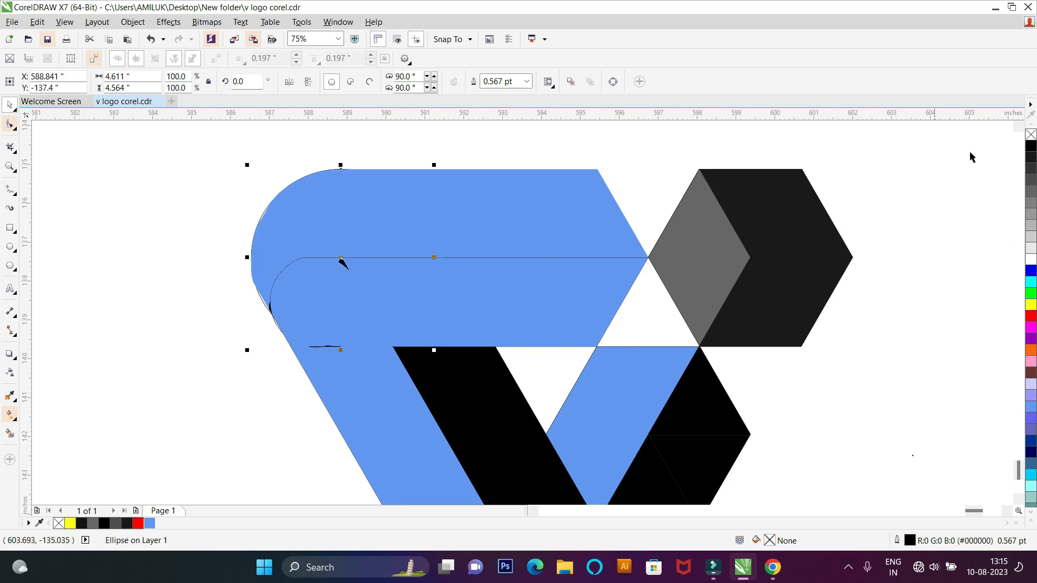
Step: Remove the outline from the circle at the blue top bar's rounded end
right_click(1032, 135)
scroll(363, 318, "down", 3)
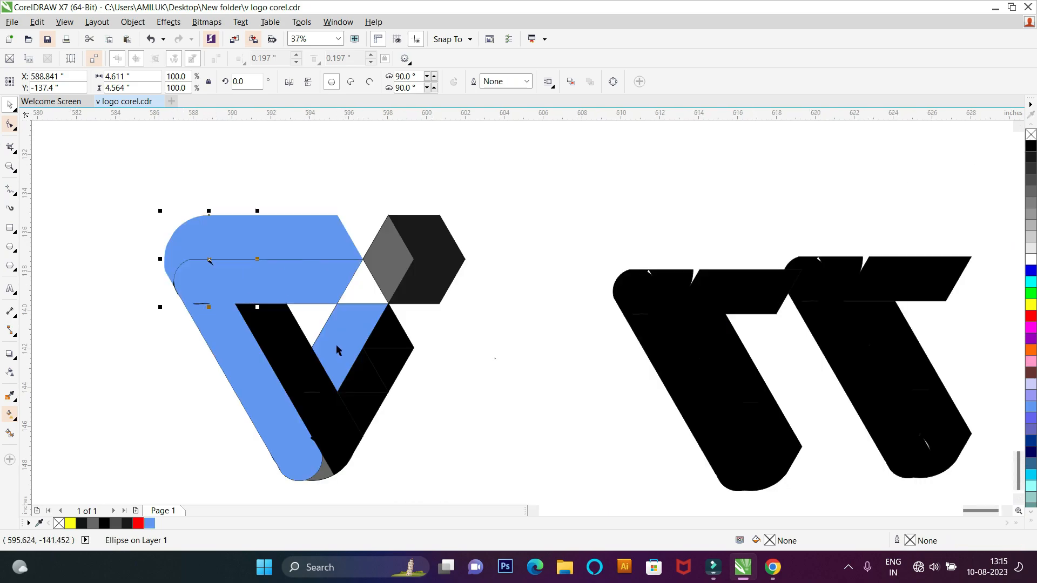
scroll(196, 306, "down", 1)
scroll(231, 397, "up", 2)
scroll(234, 367, "down", 1)
Step: Fill the black inner strip of the left arm with violet-blue
left_click(287, 309)
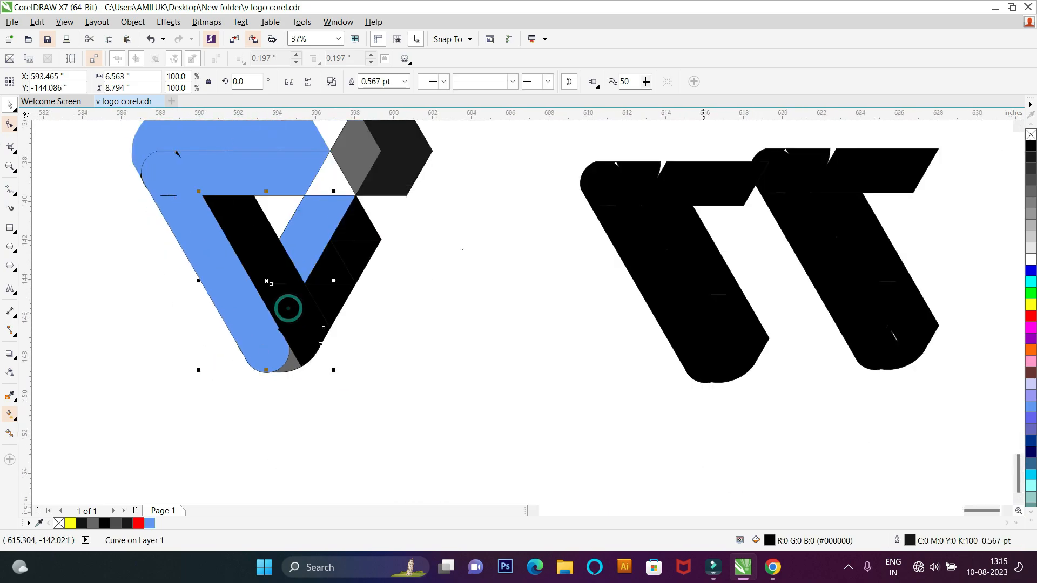
left_click(1031, 282)
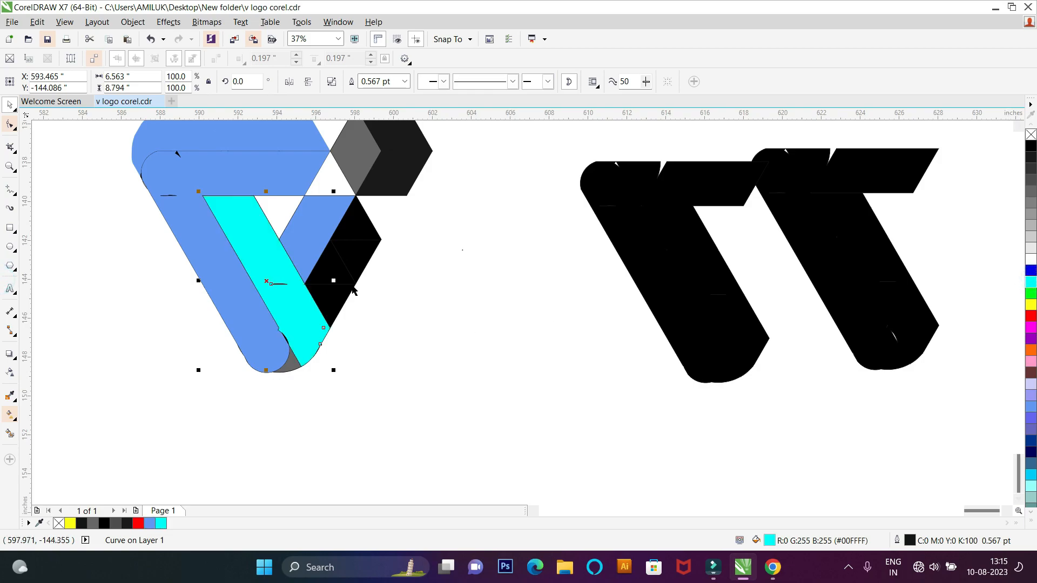
left_click(1031, 407)
left_click(1031, 418)
Step: Fill the black triangle just below the right arm's light blue piece with the same violet-blue
left_click(328, 256)
left_click(1031, 407)
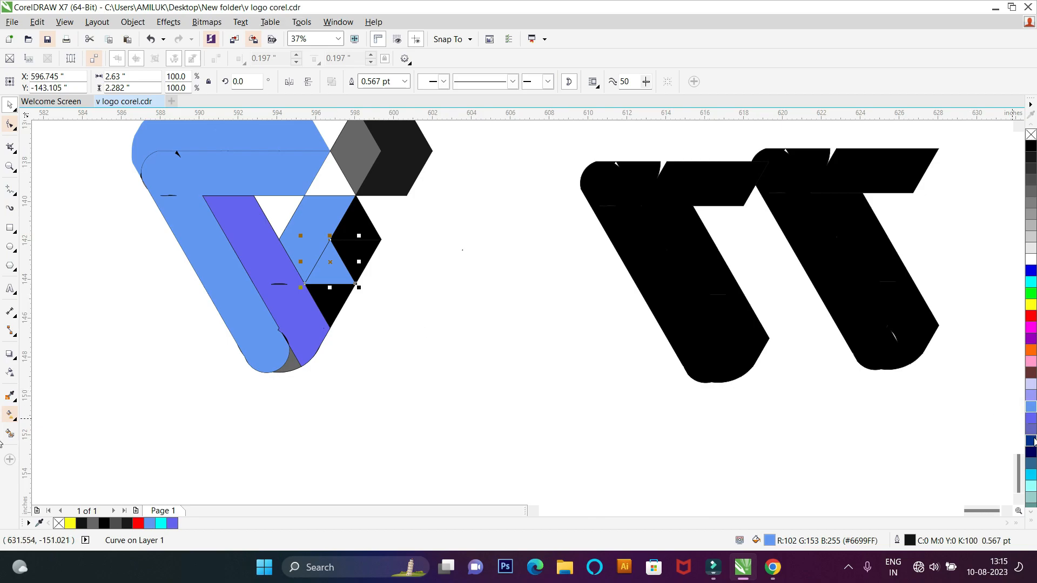
left_click(1031, 418)
scroll(328, 288, "up", 2)
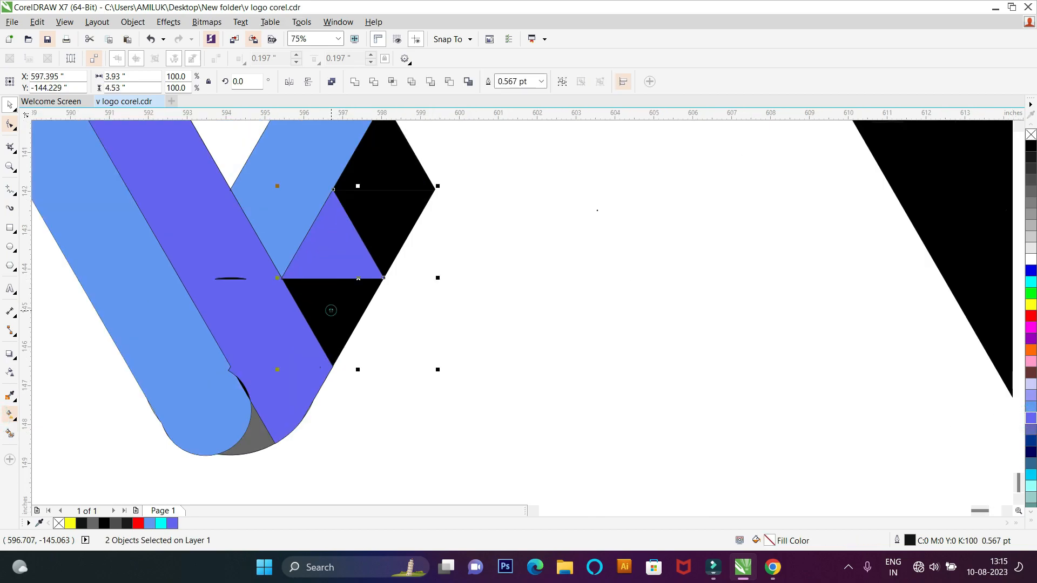
Step: Fill the right arm's remaining black cells with violet-blue and weld the arm's three cells into one shape
left_click(418, 222)
left_click(328, 307, "shift")
left_click(382, 172, "shift")
scroll(388, 211, "down", 1)
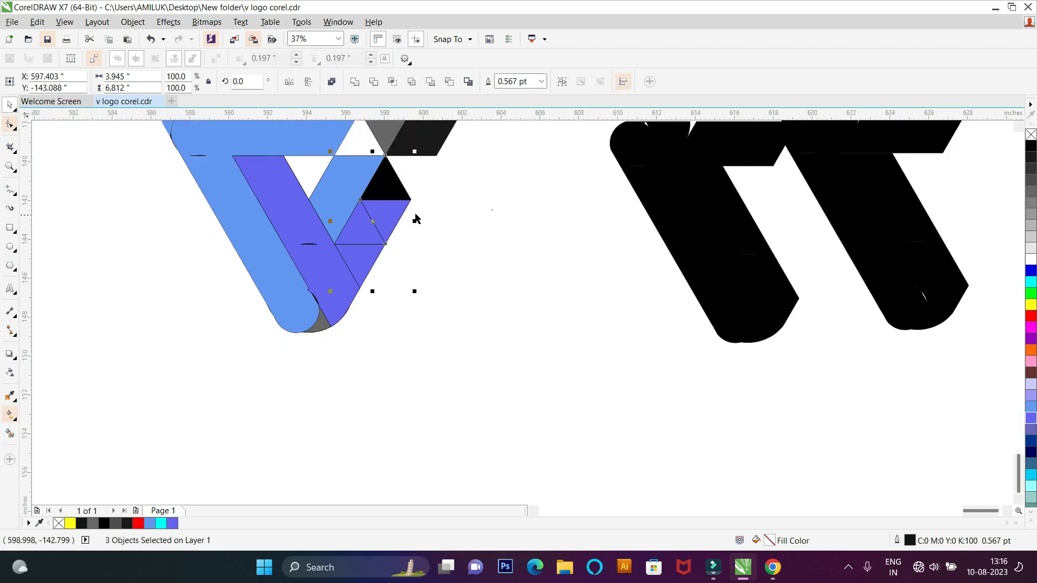
left_click(1033, 418)
left_click(354, 82)
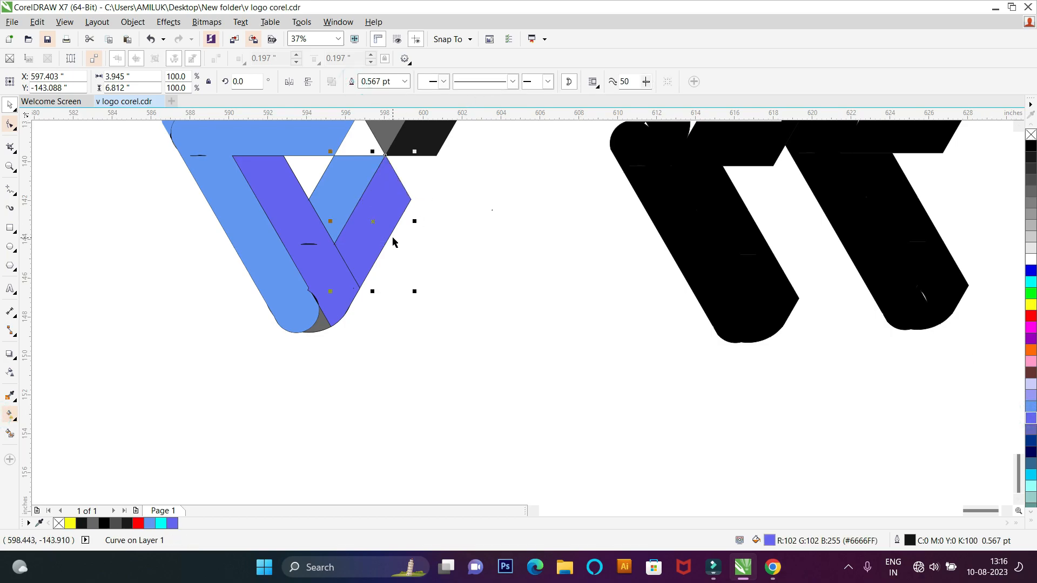
scroll(352, 273, "down", 1)
scroll(321, 287, "up", 1)
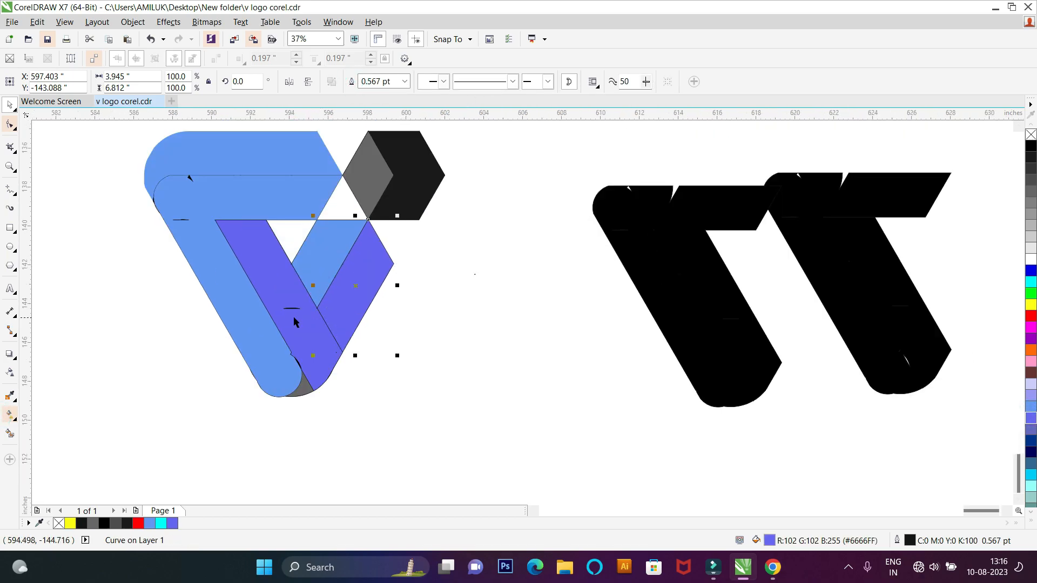
Step: Weld the left arm's violet-blue inner strip with the right arm into a single V shape
left_click(282, 310, "shift")
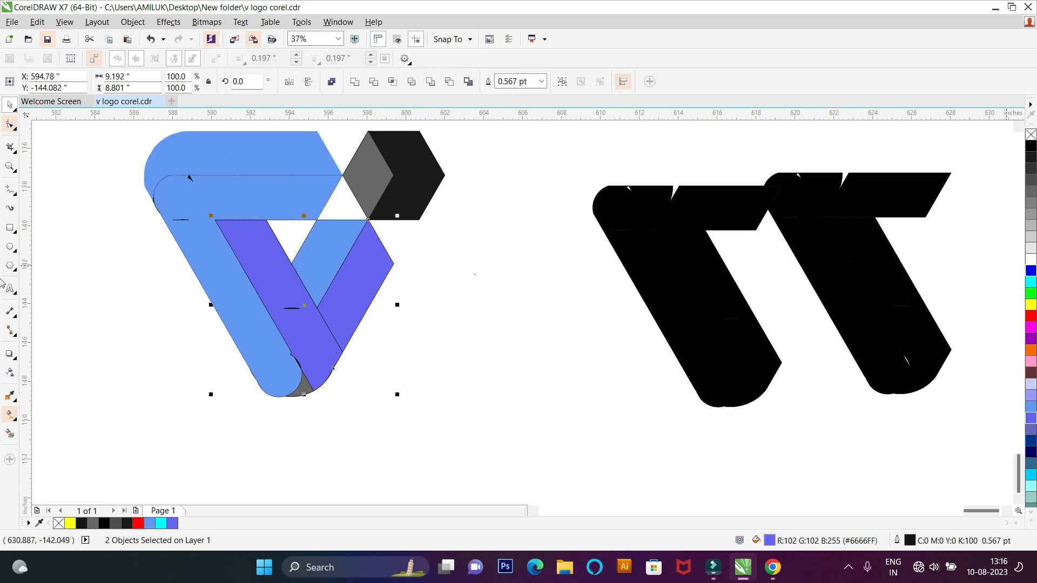
left_click(357, 86)
scroll(325, 331, "up", 2)
scroll(325, 331, "down", 2)
Step: Clean up the leftover seam nodes where the two arms of the welded violet-blue V meet
left_click(10, 125)
scroll(317, 340, "up", 3)
scroll(316, 340, "down", 1)
left_click_drag(302, 287, 398, 302)
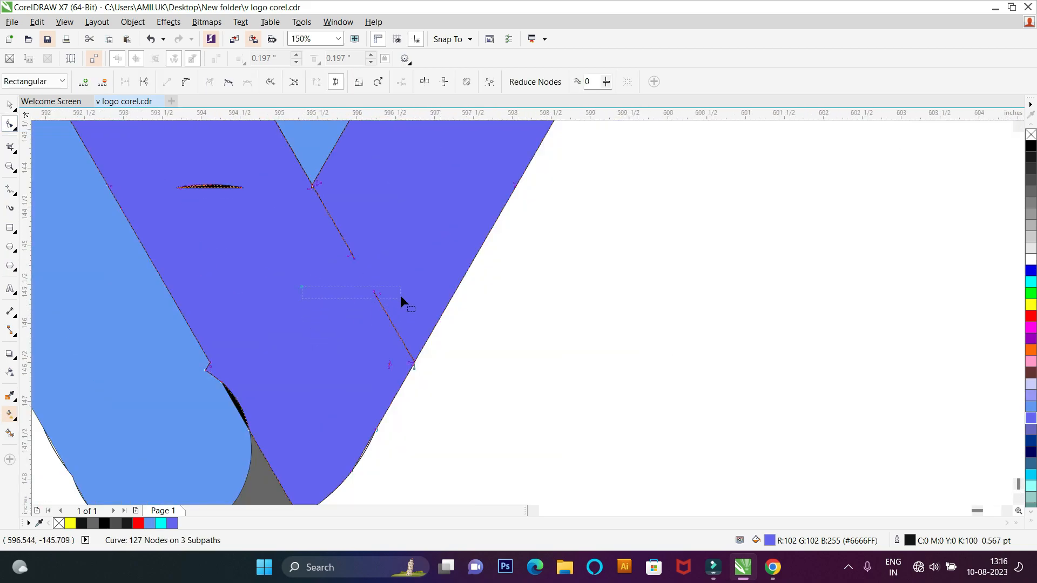
left_click_drag(382, 185, 382, 182)
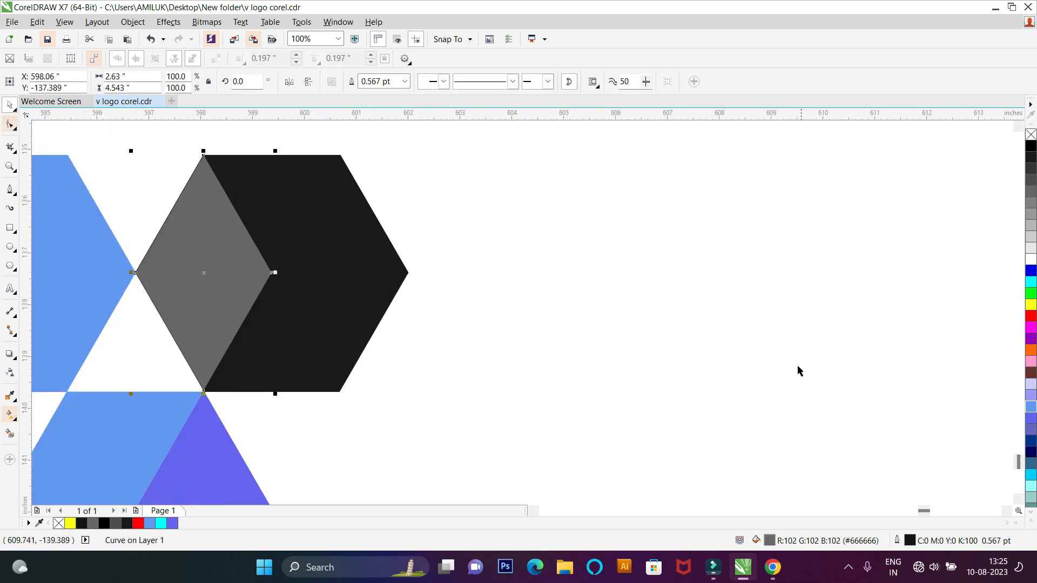
Step: Fill the cube's left face with light blue (#6699FF) and its two right faces with muted violet (#6666CC)
scroll(807, 377, "down", 1)
left_click(1032, 406)
left_click(585, 299)
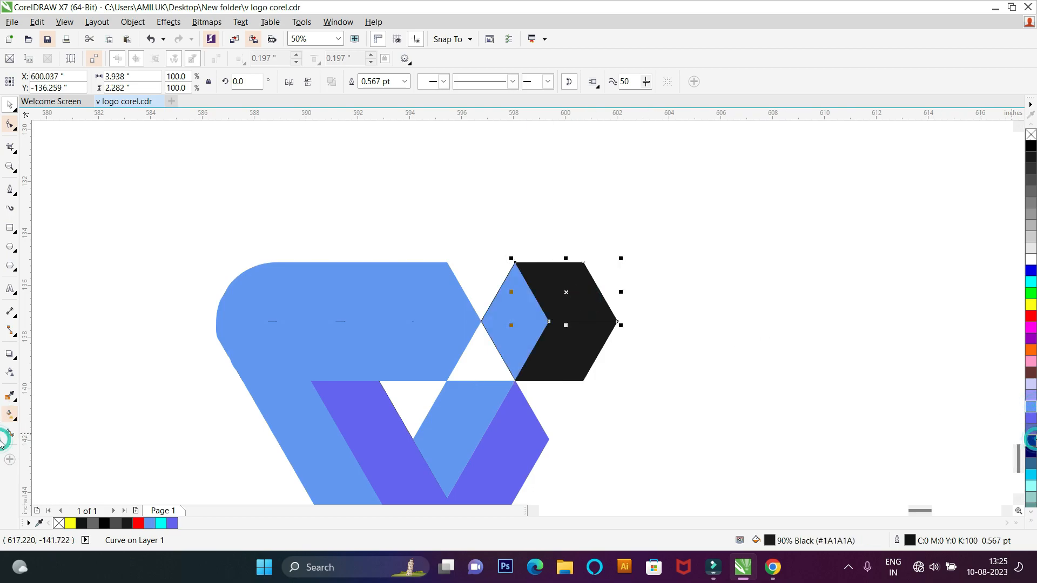
left_click(1031, 441)
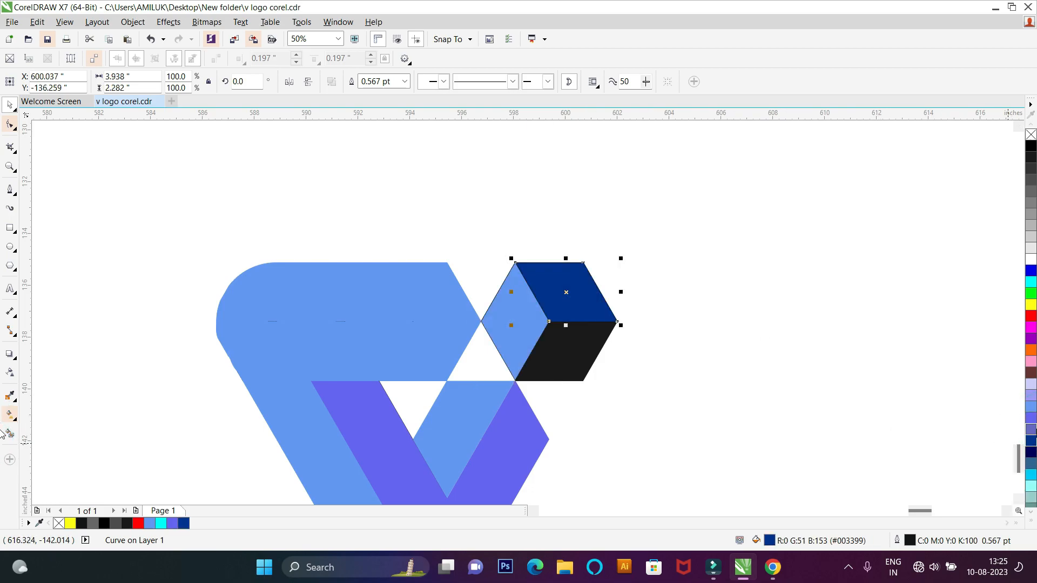
left_click(1031, 430)
left_click(569, 361)
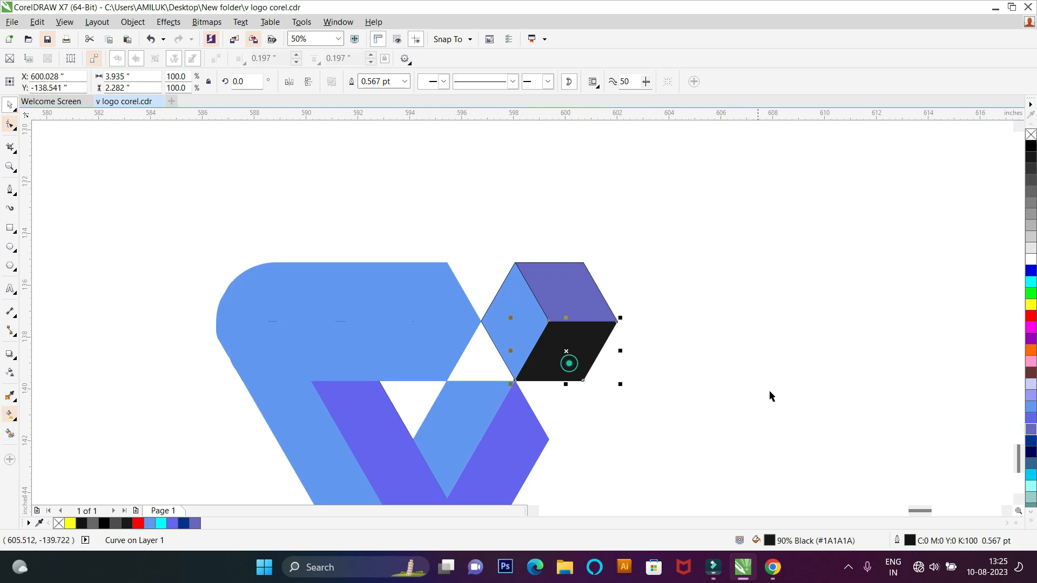
left_click(1031, 430)
Step: Eliminate the black outlines on the cube's faces, giving the left face a light blue outline that matches its fill
scroll(500, 331, "up", 1)
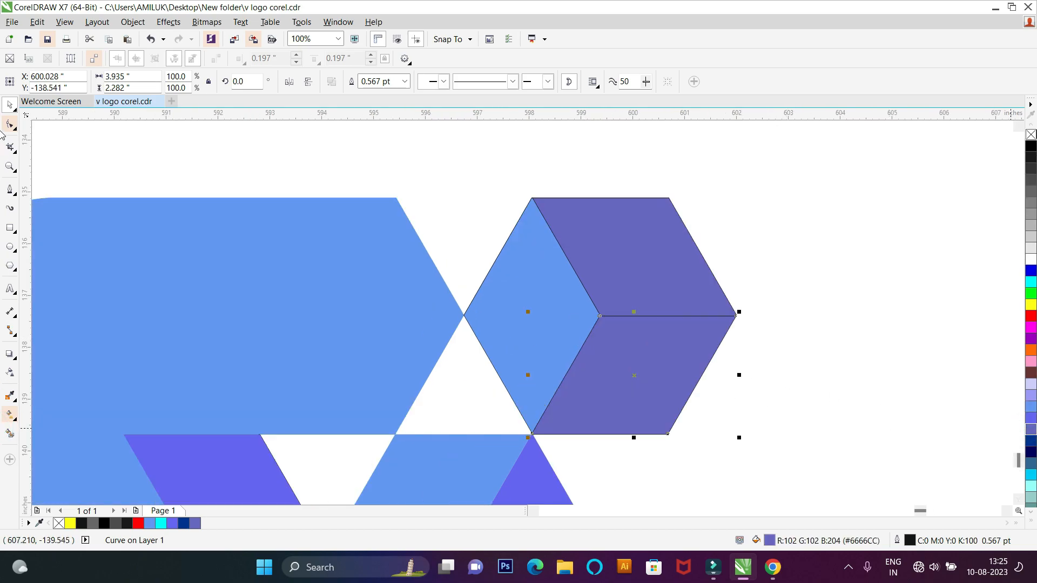
left_click(645, 234)
left_click(536, 294)
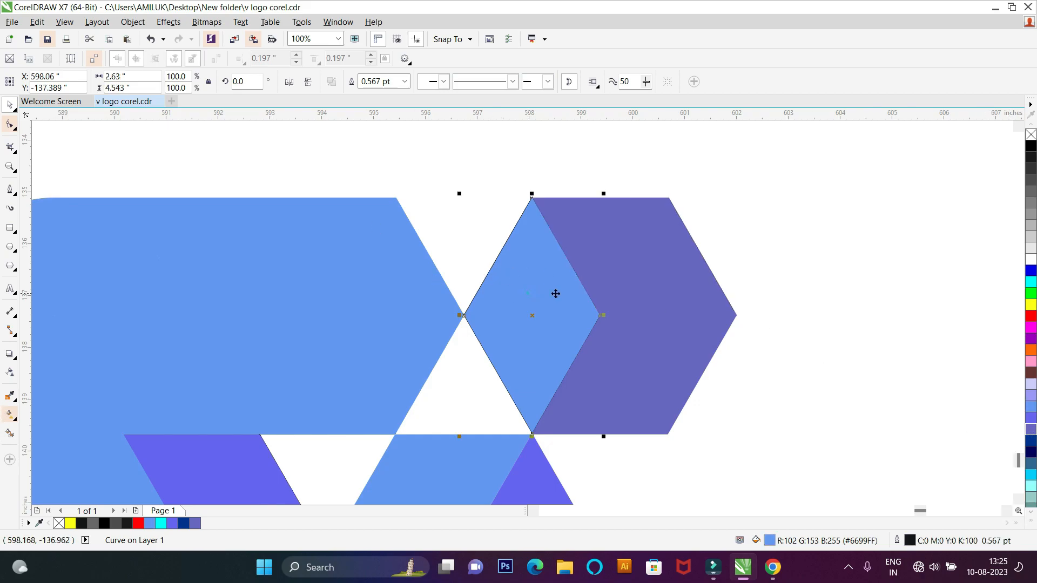
right_click(1032, 409)
left_click(865, 330)
scroll(302, 175, "down", 2)
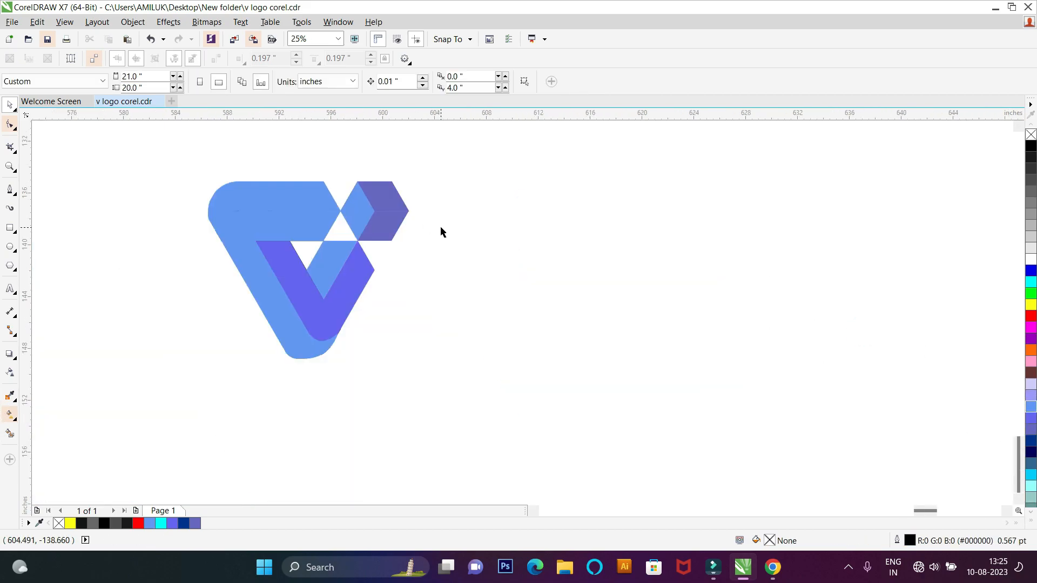
scroll(440, 226, "up", 1)
scroll(248, 438, "down", 1)
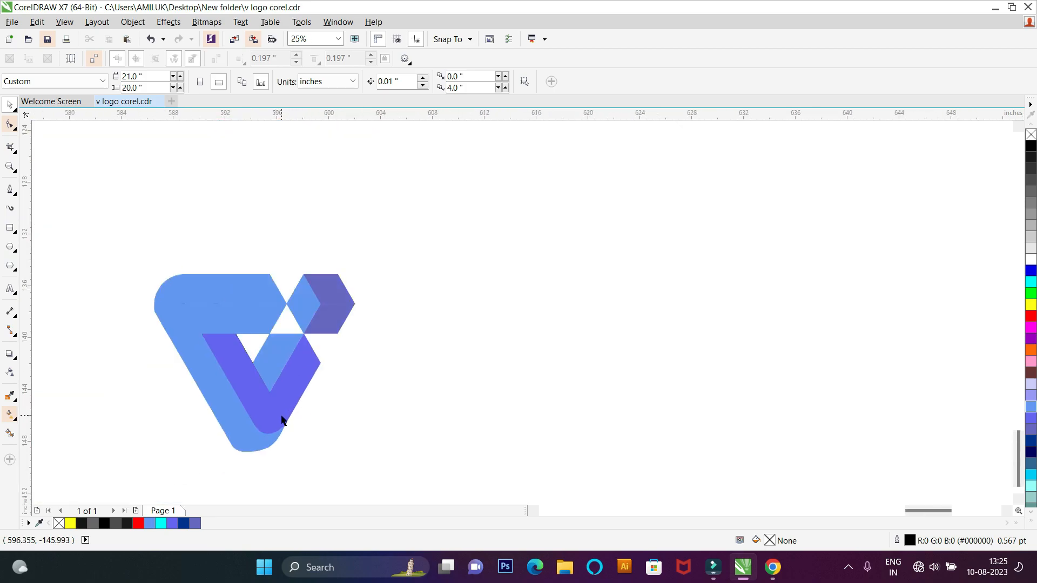
Step: Apply a linear fountain fill from light blue to muted violet along the upper half of the top bar
left_click(234, 305)
scroll(229, 292, "up", 2)
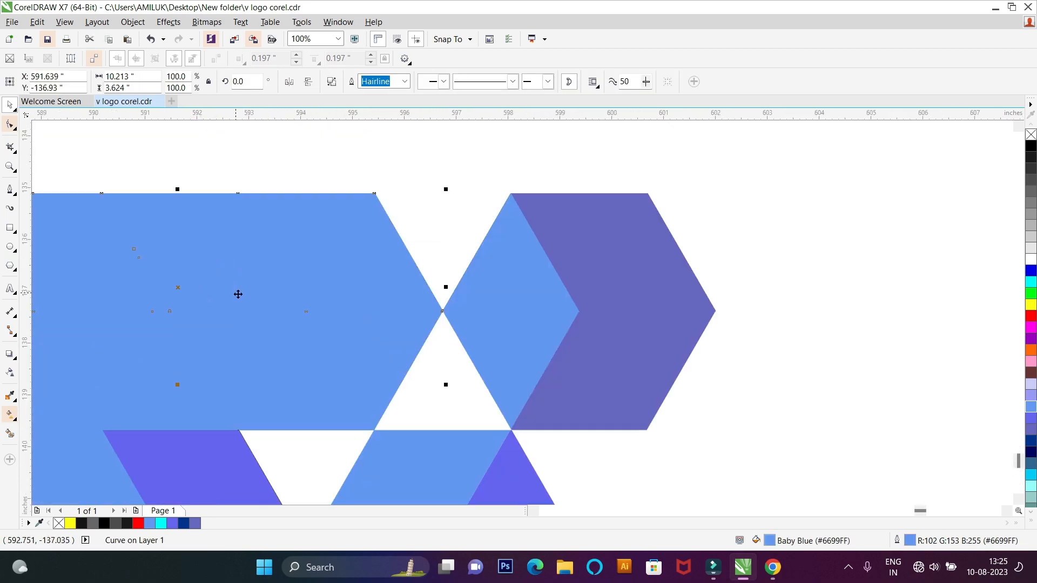
scroll(220, 294, "down", 1)
scroll(242, 295, "up", 2)
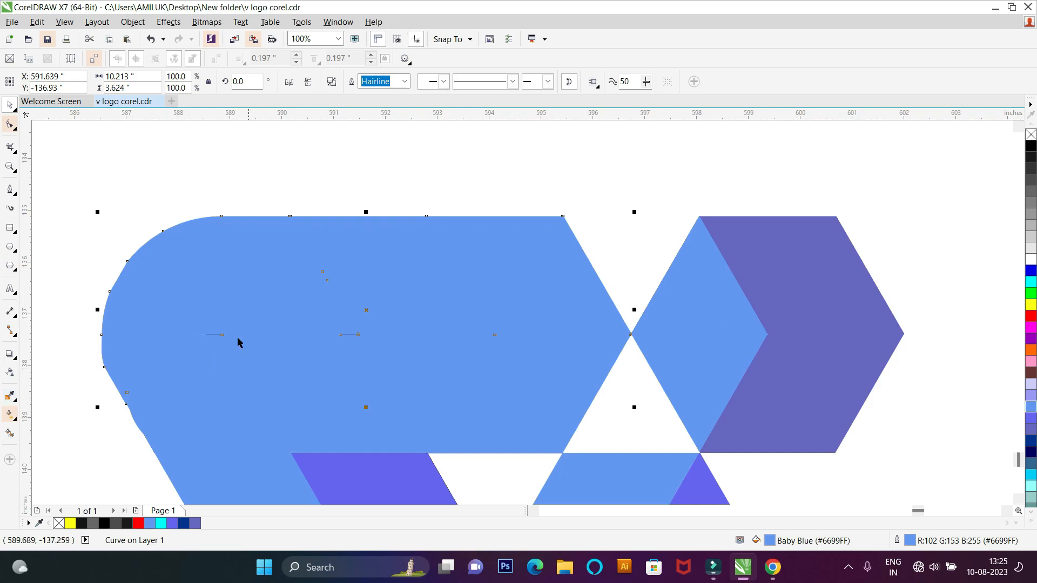
left_click(9, 414)
left_click_drag(160, 252, 632, 375)
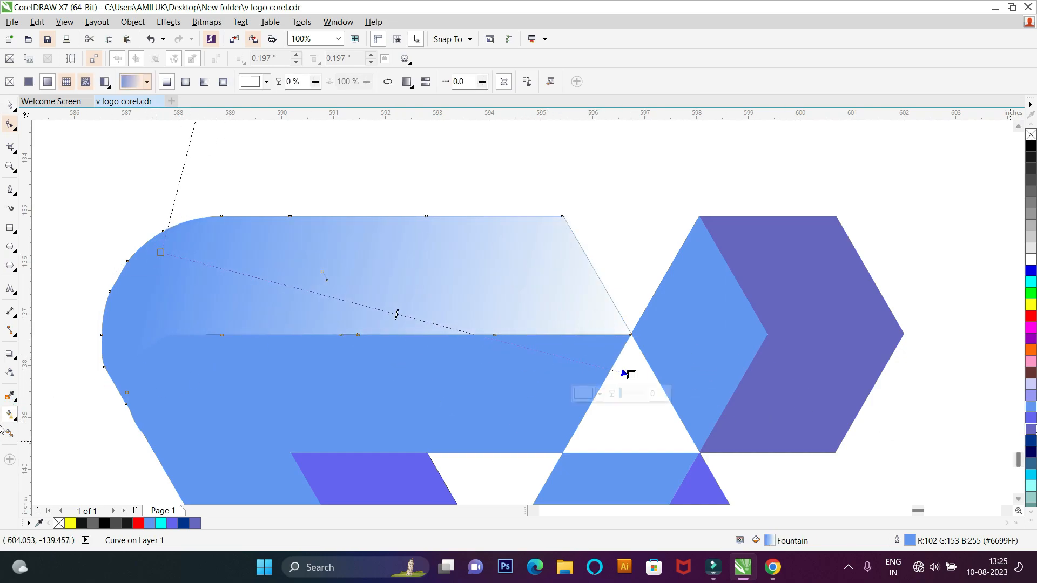
left_click(1033, 429)
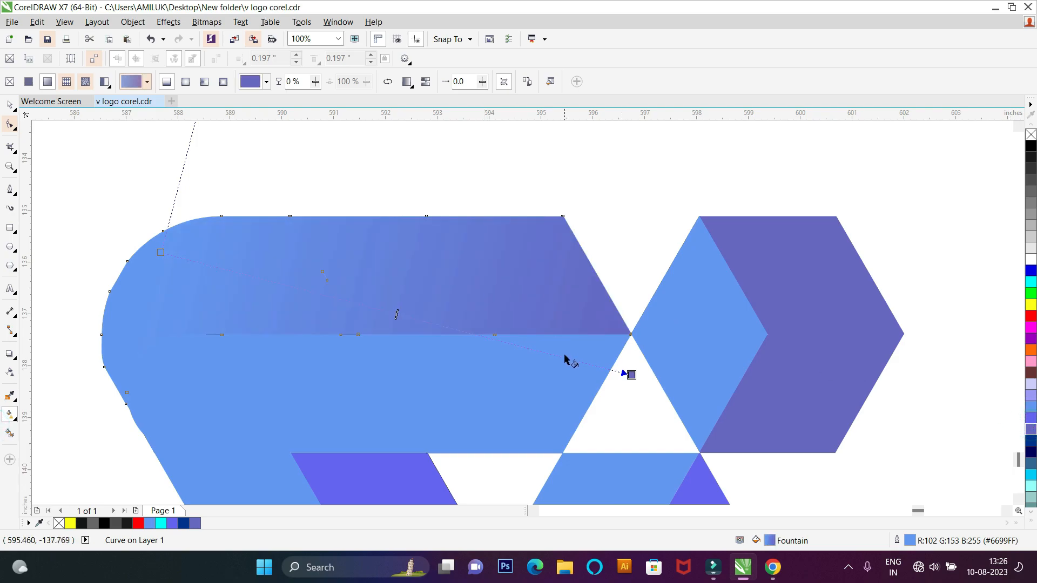
left_click_drag(635, 375, 656, 443)
left_click(621, 206)
scroll(501, 213, "down", 2)
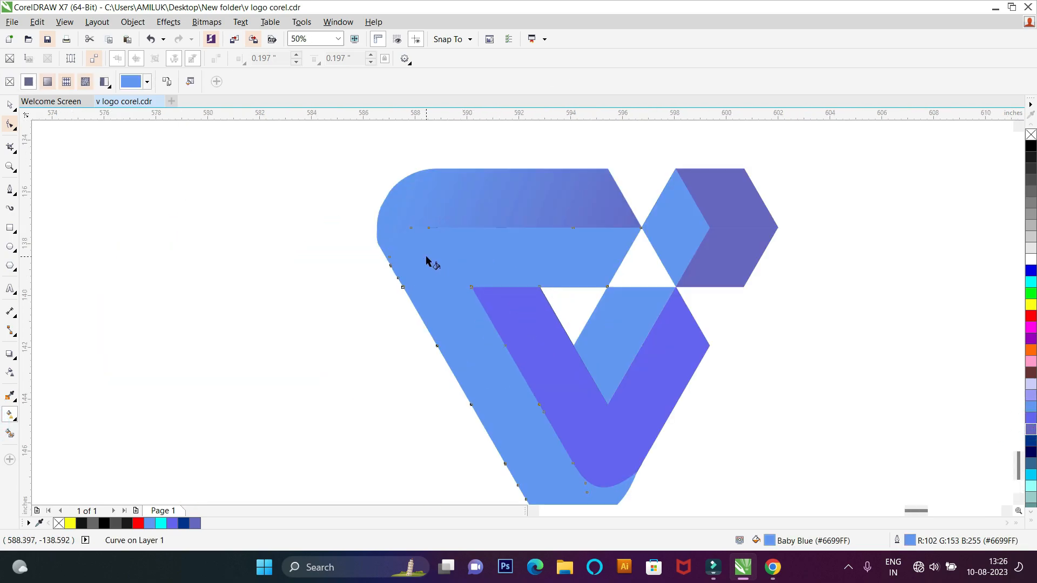
Step: Examine the gradient shading of the bars, the V and the cube, both close up and as a whole logo
scroll(291, 273, "up", 4)
scroll(291, 273, "down", 4)
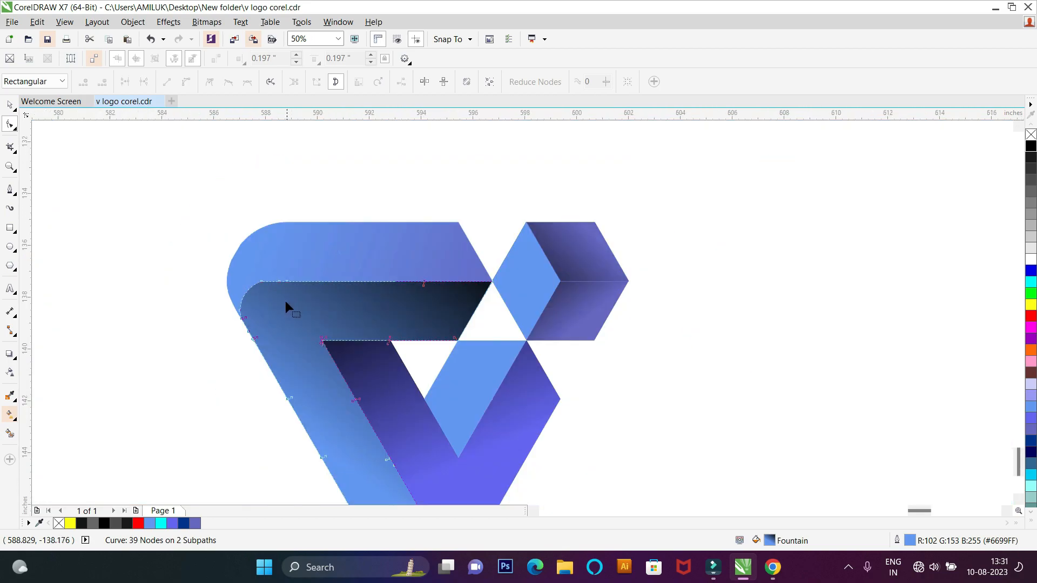
scroll(207, 270, "down", 1)
scroll(214, 278, "up", 1)
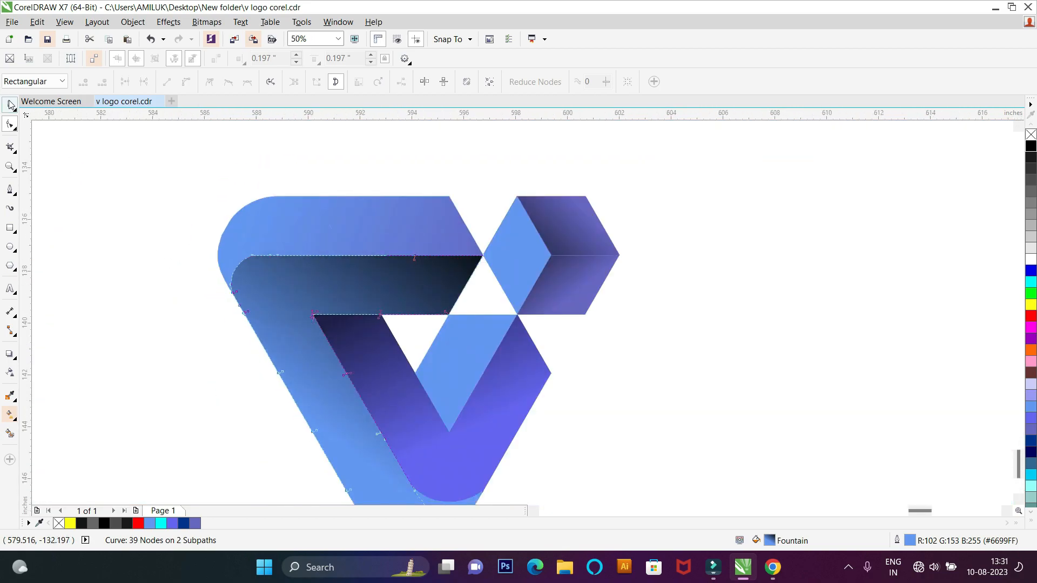
left_click(74, 167)
scroll(331, 240, "up", 1)
scroll(331, 262, "down", 2)
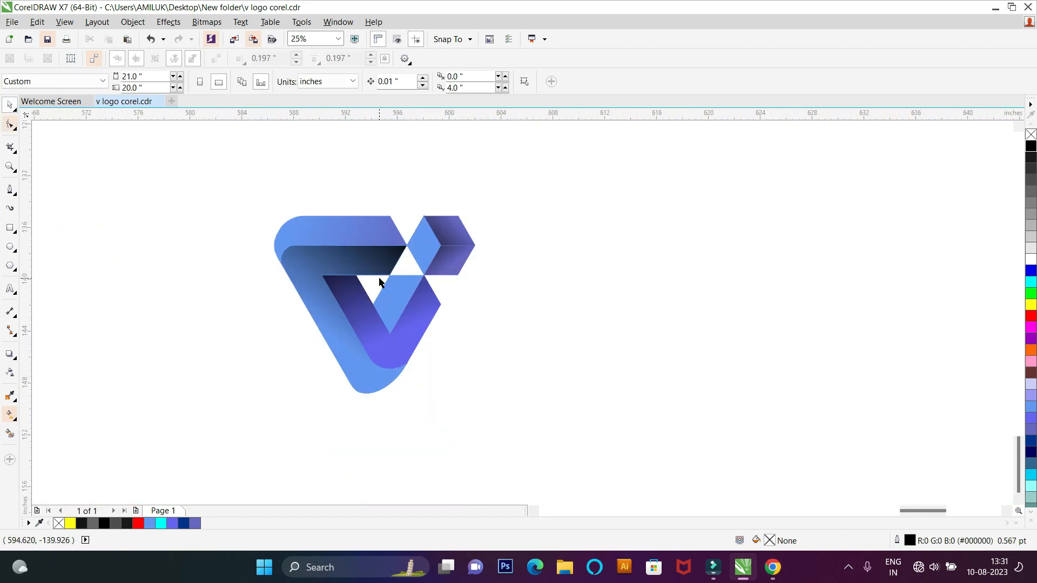
scroll(442, 253, "up", 1)
scroll(308, 366, "down", 1)
left_click(309, 275)
scroll(308, 275, "up", 1)
scroll(308, 275, "down", 1)
Step: Change the end color of the top bar's fountain fill to black
left_click(294, 236)
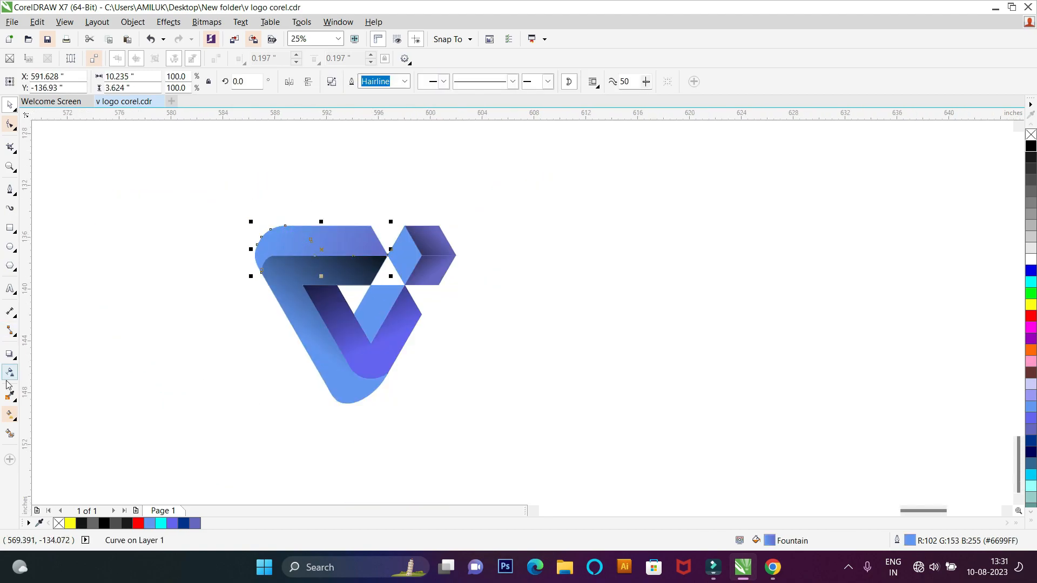
left_click(8, 411)
mouse_move(269, 238)
left_mouse_down()
mouse_move(396, 250)
mouse_move(270, 238)
left_mouse_up()
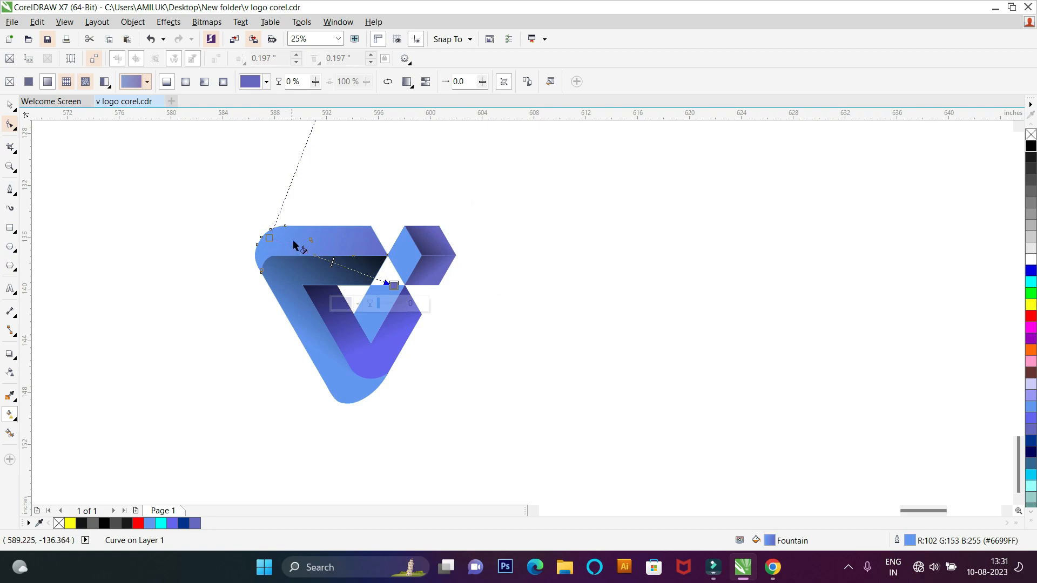
left_click(394, 284)
left_click(1031, 147)
left_click(642, 192)
Step: Move the black end of the top bar's gradient up toward the bar's pointed tip
left_click(290, 244)
left_click_drag(396, 284, 390, 260)
left_click(406, 218)
scroll(392, 234, "down", 1)
scroll(385, 276, "up", 1)
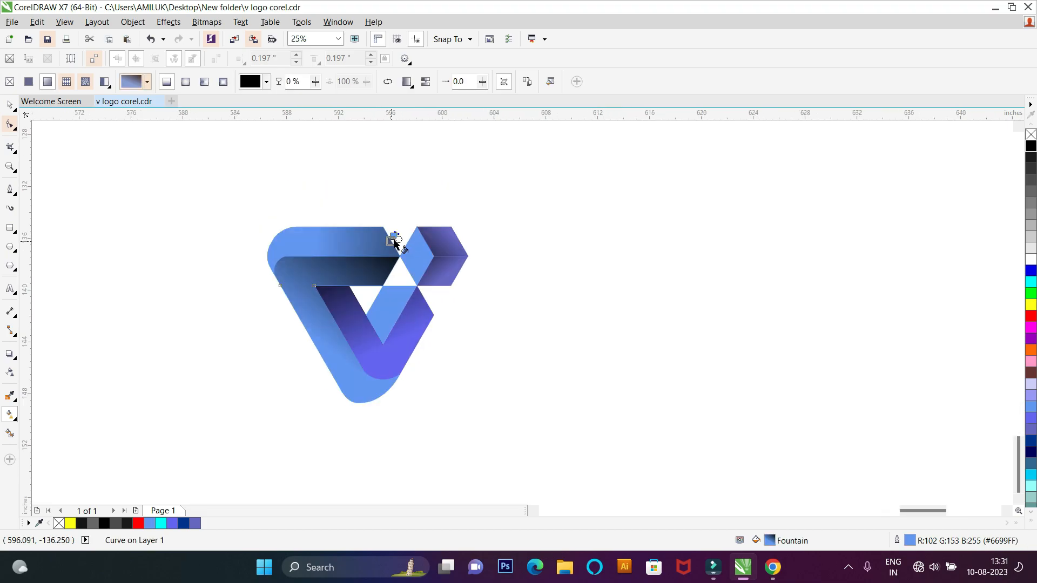
left_click_drag(393, 241, 295, 411)
scroll(325, 227, "down", 1)
key("ctrl+z")
scroll(378, 219, "up", 3)
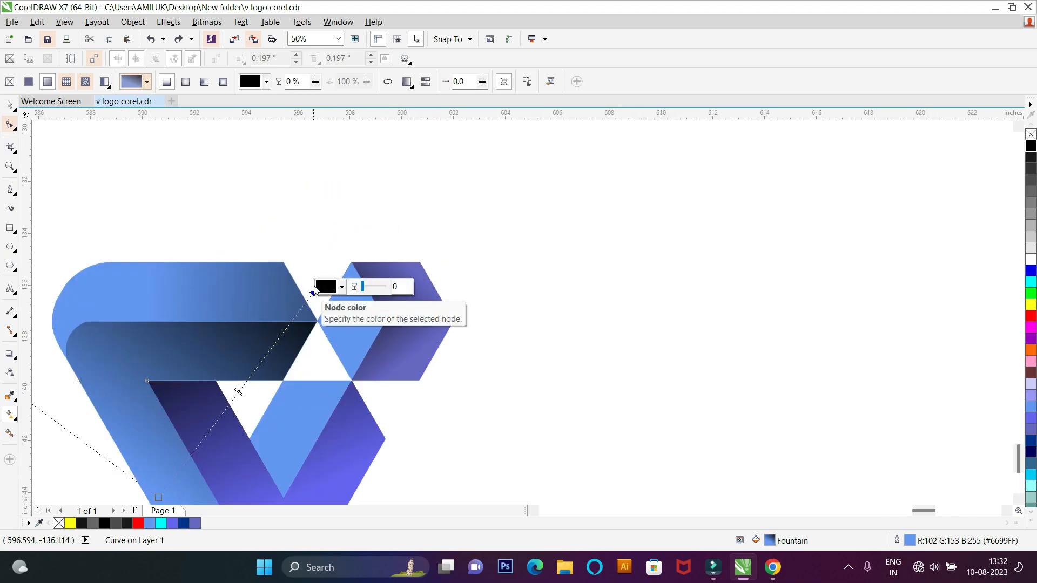
left_click(317, 289)
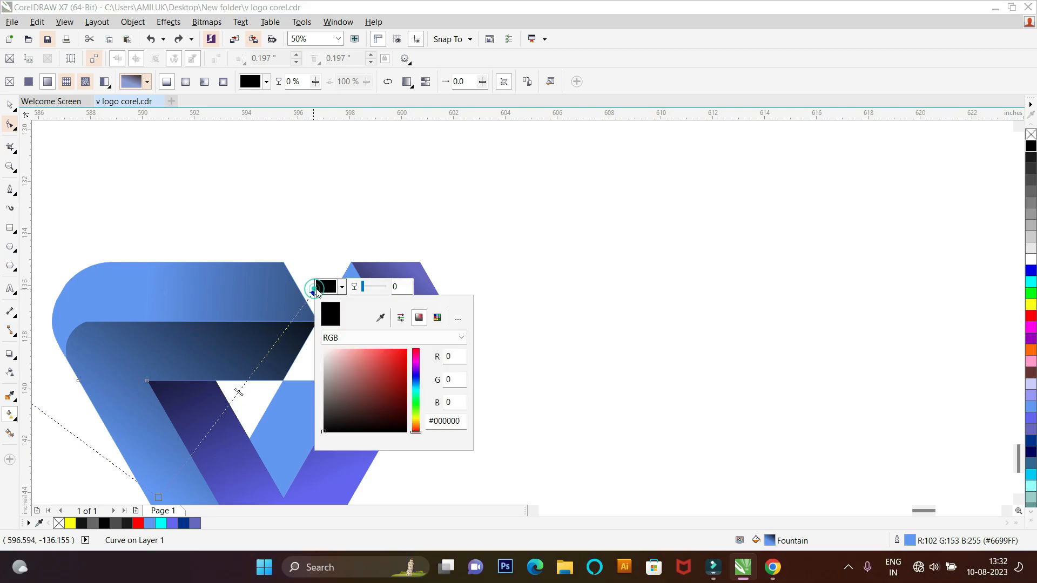
left_click(364, 282)
Step: Move the black end of the lower strip's gradient down to the strip's pointed tip beside the cube
left_click_drag(312, 288, 318, 320)
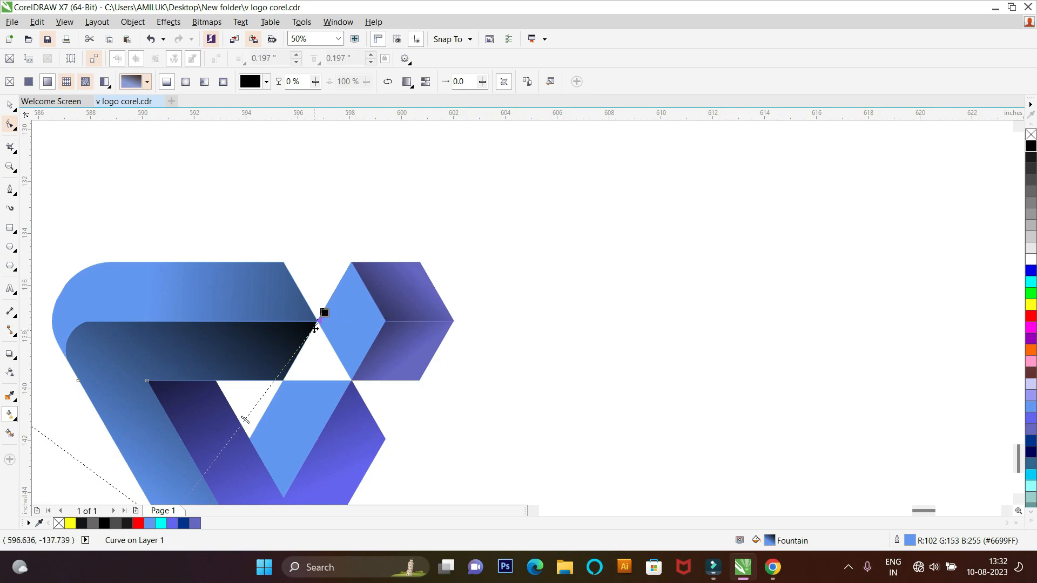
scroll(312, 201, "down", 1)
left_click(222, 174)
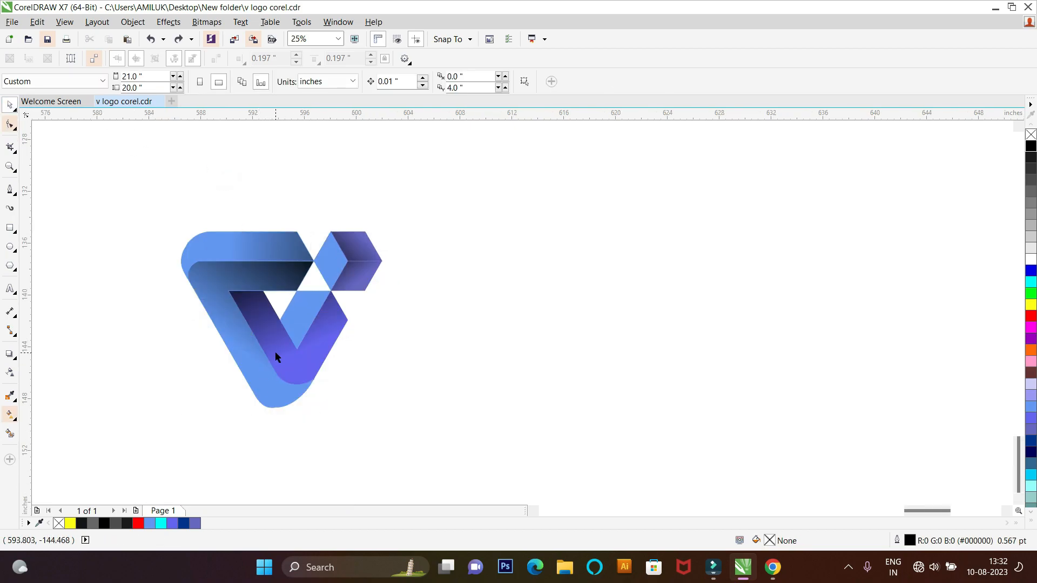